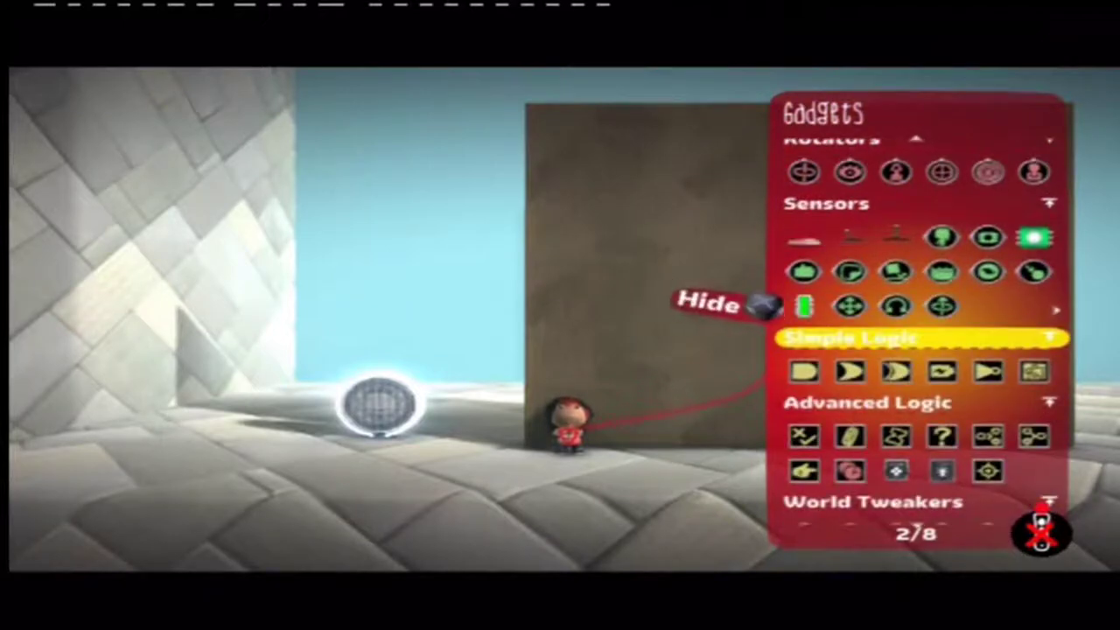
Step: Place a Movinator gadget on the lower corner of the brown block
{"action": "key", "text": "Down"}
{"action": "key", "text": "Down"}
{"action": "key", "text": "Down"}
{"action": "key", "text": "Down"}
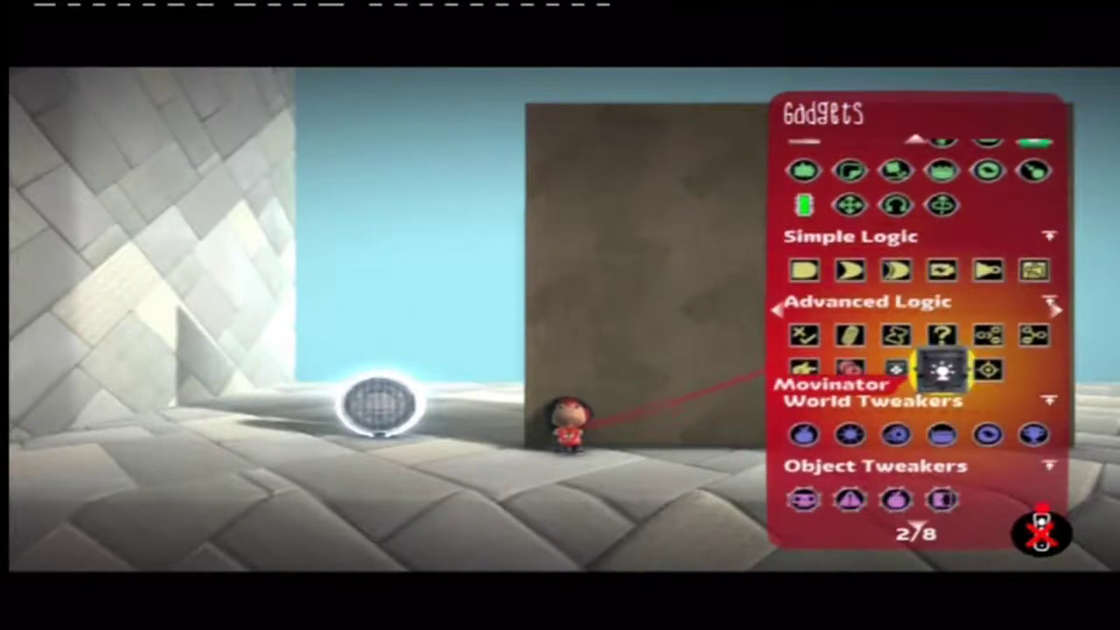
{"action": "key", "text": "Return"}
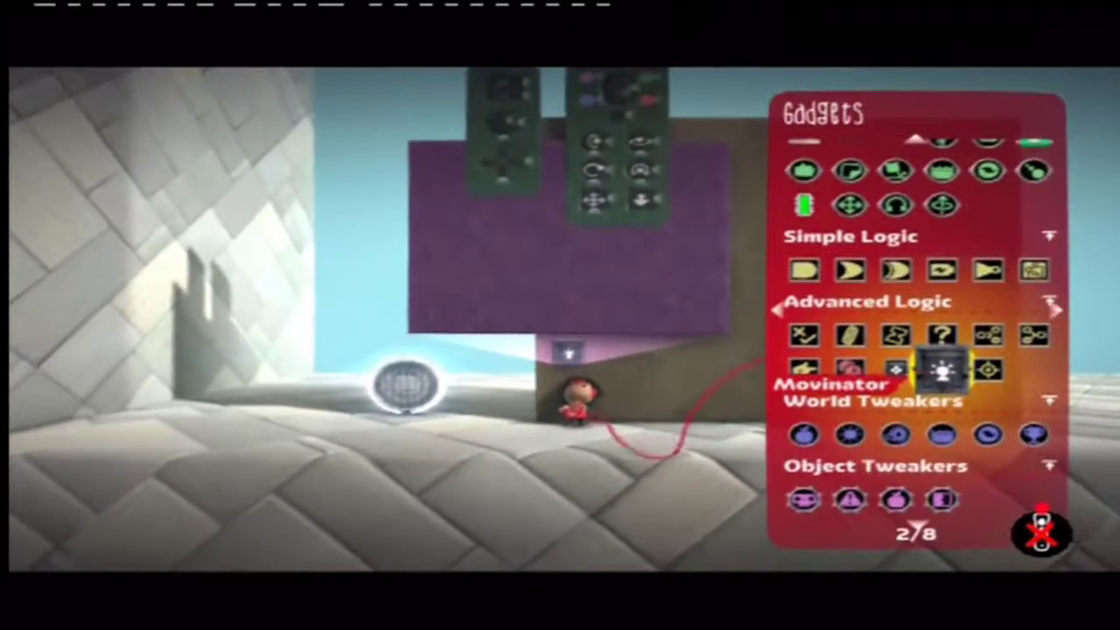
Step: Add a Movinator Cursor to the Movinator's circuit board and wire it to the larger controller panel
{"action": "key", "text": "Right"}
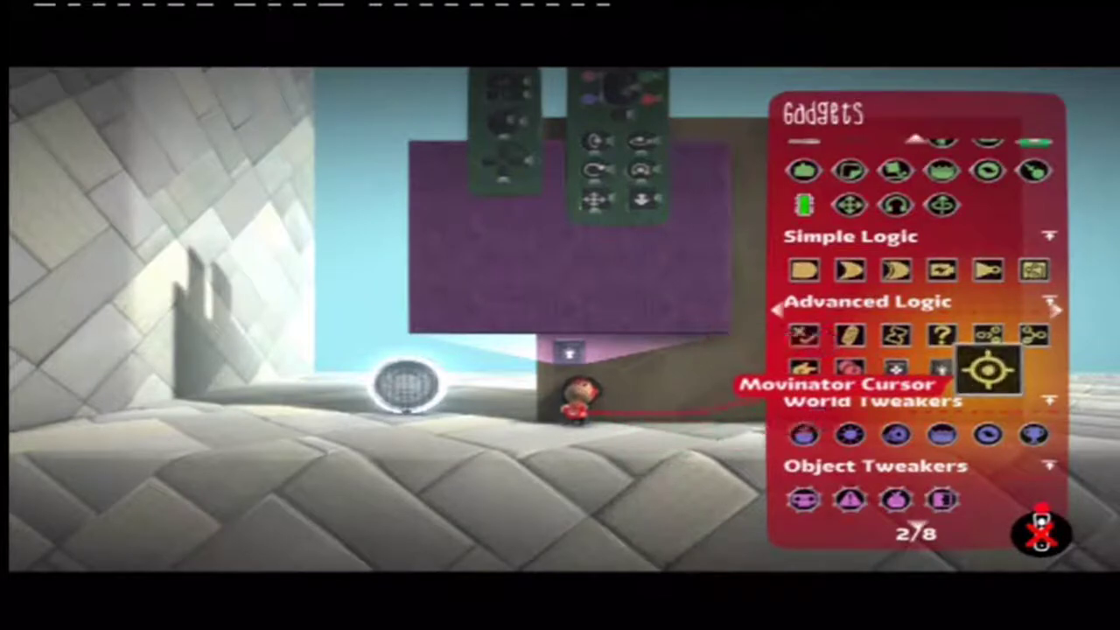
{"action": "key", "text": "Return"}
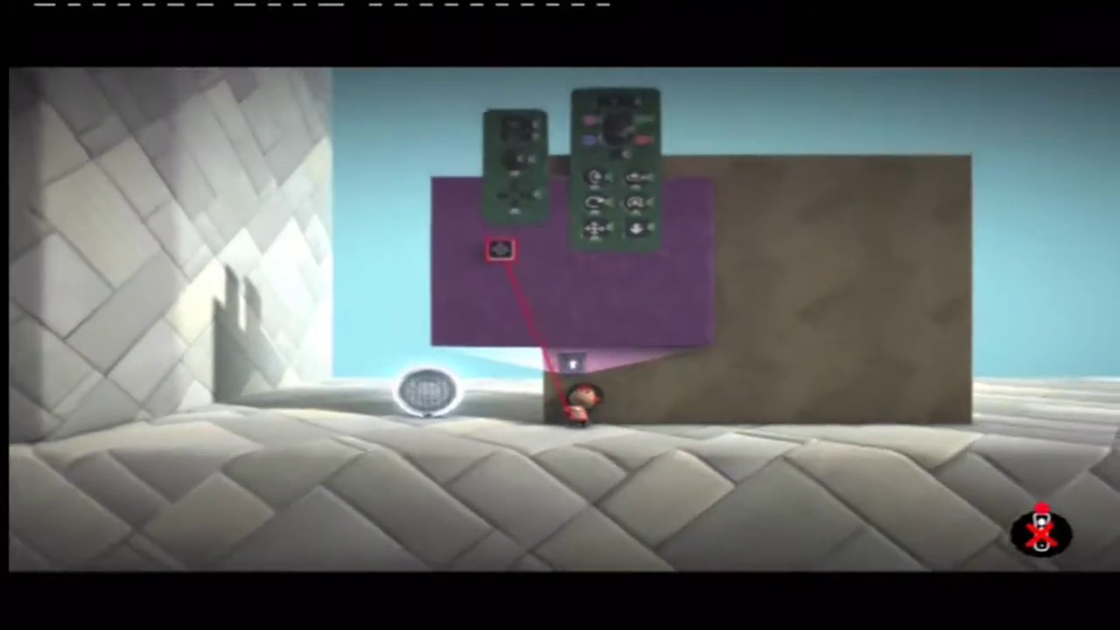
{"action": "key", "text": "Return"}
{"action": "key", "text": "Escape"}
{"action": "key", "text": "Return"}
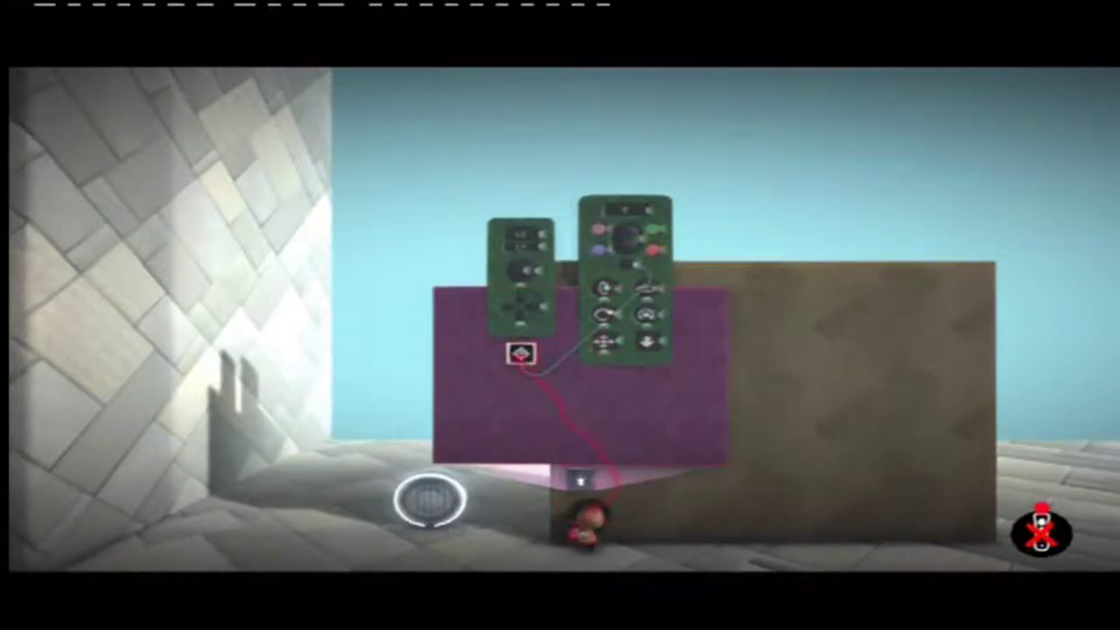
Step: Open the Movinator Cursor's settings and bring up the picture collection for choosing its icon
{"action": "left_click", "coordinate": [522, 353]}
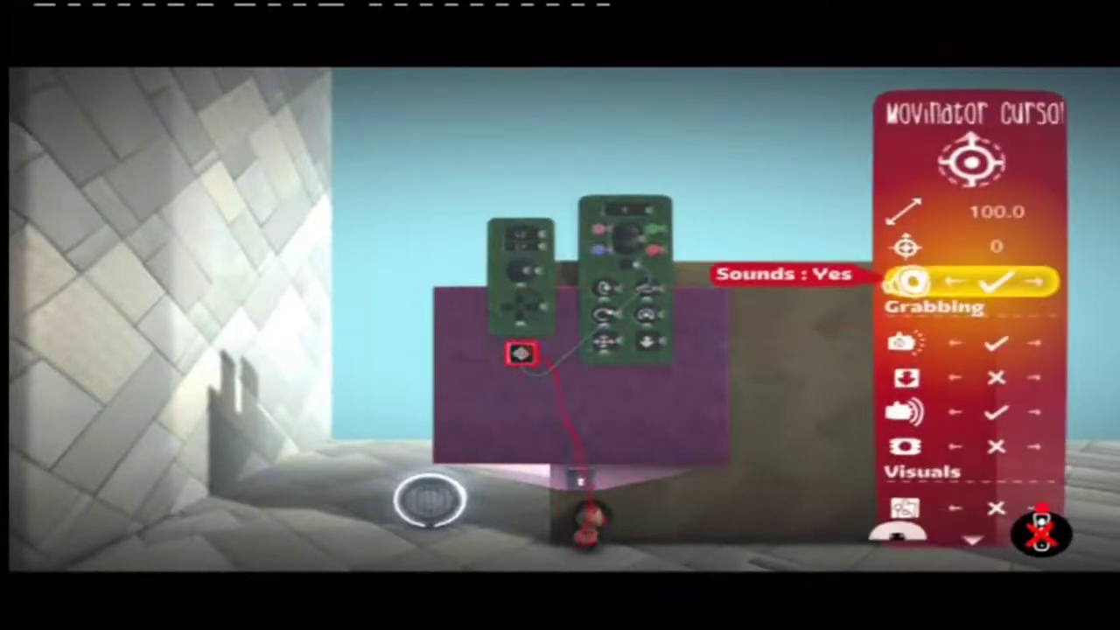
{"action": "key", "text": "Right"}
{"action": "key", "text": "Up"}
{"action": "key", "text": "Up"}
{"action": "key", "text": "Up"}
{"action": "key", "text": "Return"}
{"action": "key", "text": "Down"}
{"action": "key", "text": "Down"}
{"action": "key", "text": "Down"}
{"action": "key", "text": "Down"}
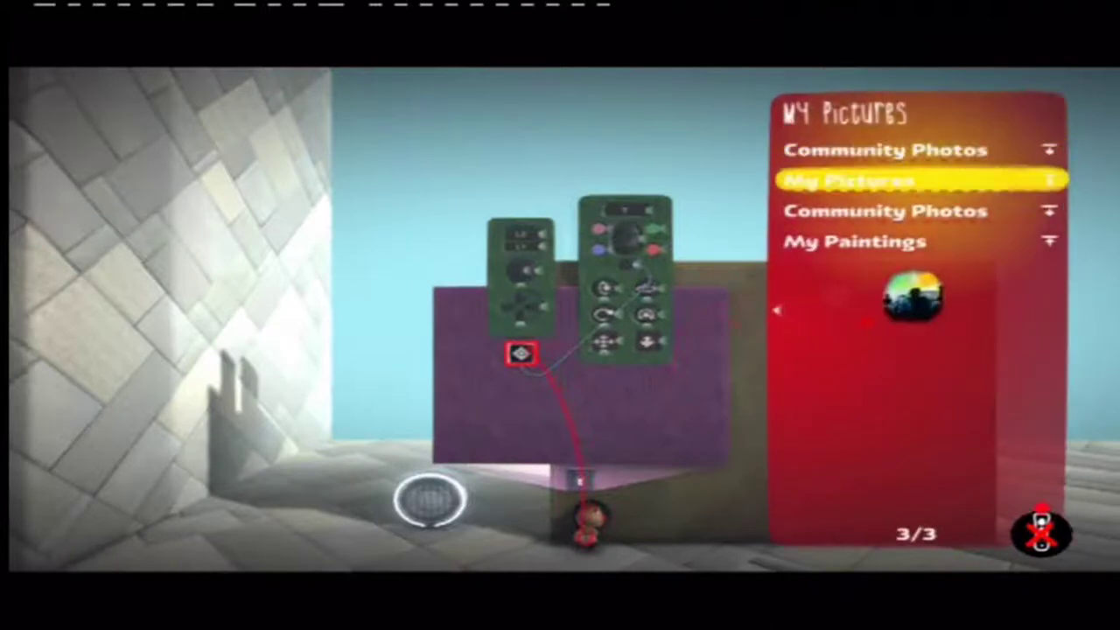
{"action": "key", "text": "Left"}
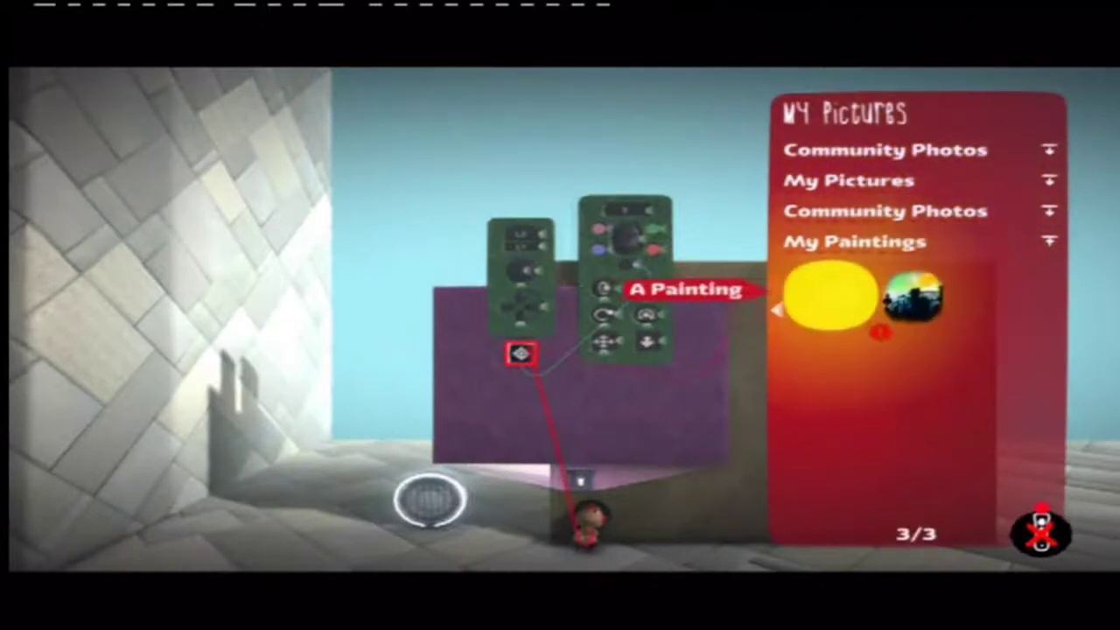
Step: Browse from the paintings to the sticker collections for a suitable Movinator Cursor icon
{"action": "key", "text": "Left"}
{"action": "key", "text": "Left"}
{"action": "key", "text": "Down"}
{"action": "key", "text": "Down"}
{"action": "key", "text": "Down"}
{"action": "key", "text": "Down"}
{"action": "key", "text": "Down"}
{"action": "key", "text": "Down"}
{"action": "key", "text": "Down"}
{"action": "key", "text": "Down"}
{"action": "key", "text": "Down"}
{"action": "key", "text": "Down"}
{"action": "key", "text": "Down"}
{"action": "key", "text": "Down"}
{"action": "key", "text": "Return"}
{"action": "key", "text": "Right"}
{"action": "key", "text": "Left"}
{"action": "key", "text": "Down"}
{"action": "key", "text": "Down"}
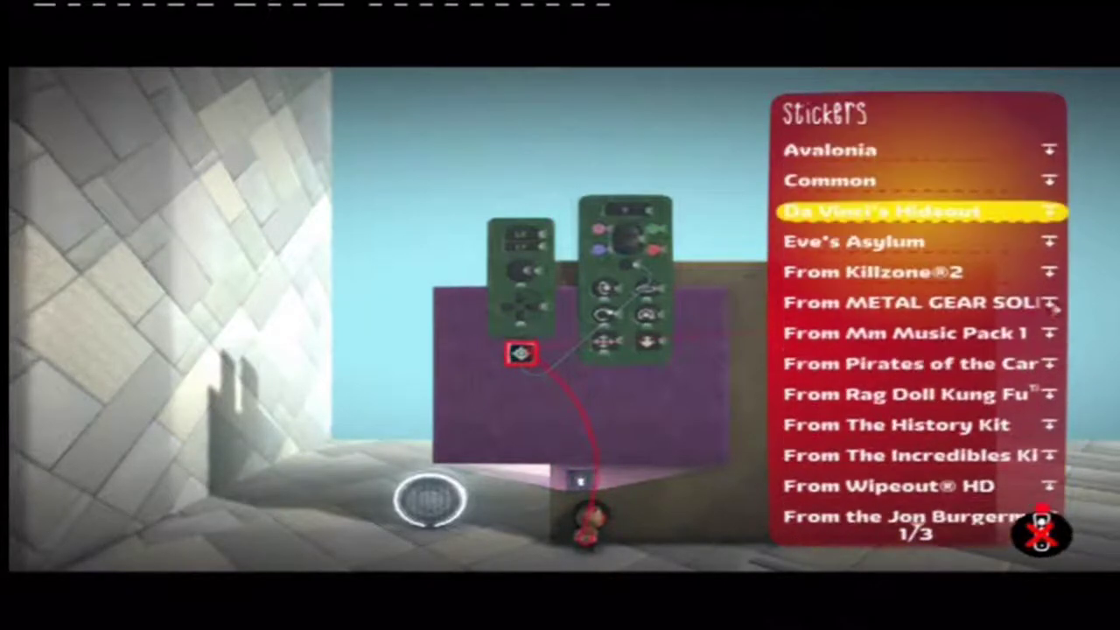
Step: Assign a sticker from the chalk drawings as the Movinator Cursor's icon and leave its settings
{"action": "key", "text": "Return"}
{"action": "key", "text": "Down"}
{"action": "key", "text": "Down"}
{"action": "key", "text": "Down"}
{"action": "key", "text": "Down"}
{"action": "key", "text": "Left"}
{"action": "key", "text": "Left"}
{"action": "key", "text": "Left"}
{"action": "key", "text": "Left"}
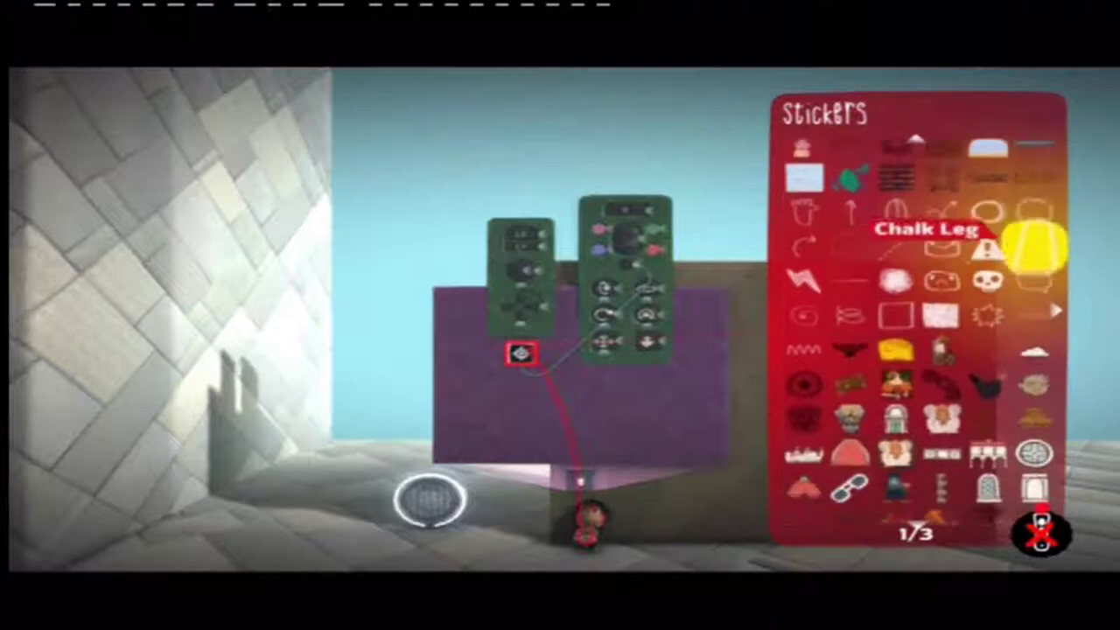
{"action": "key", "text": "Return"}
{"action": "key", "text": "Escape"}
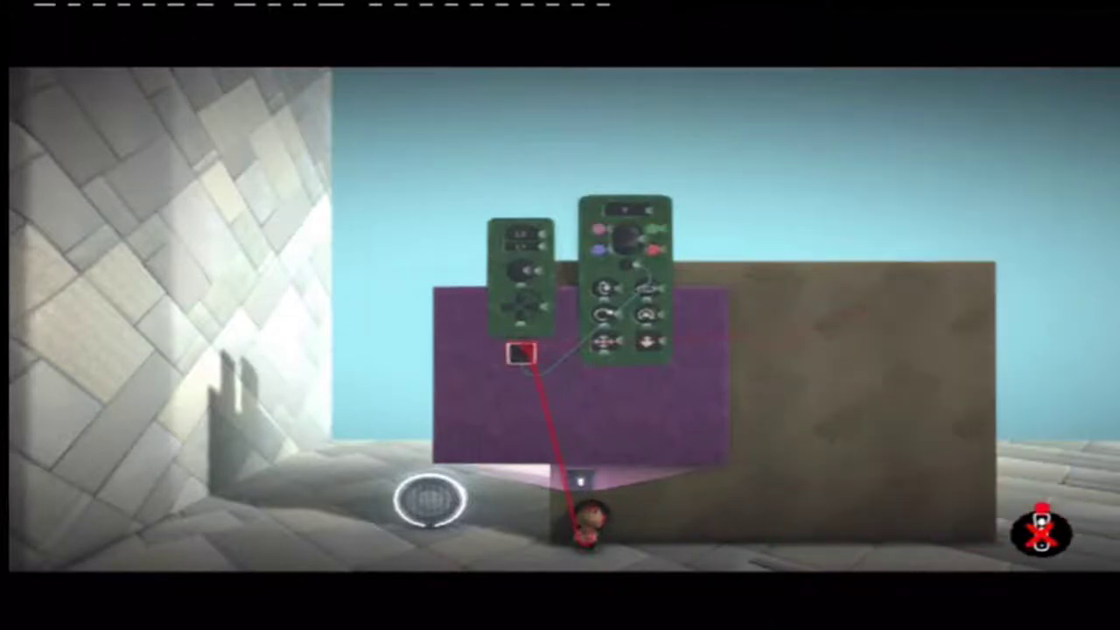
Step: Open the Movinator Cursor's own circuit board above the purple board
{"action": "key", "text": "Tab"}
{"action": "key", "text": "Escape"}
{"action": "key", "text": "space"}
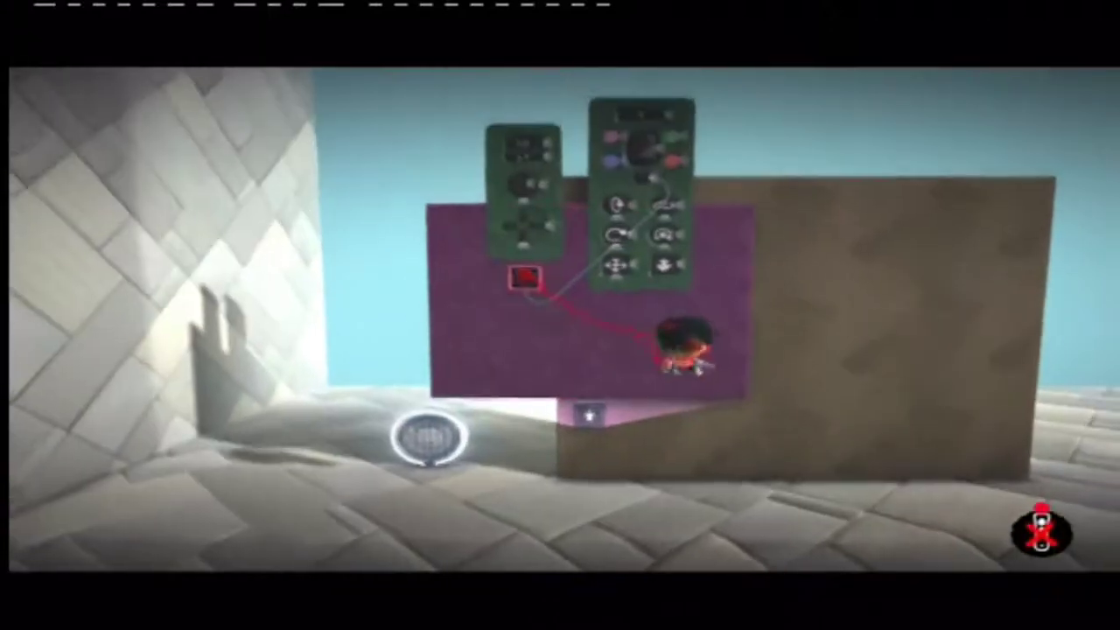
{"action": "left_click", "coordinate": [525, 278]}
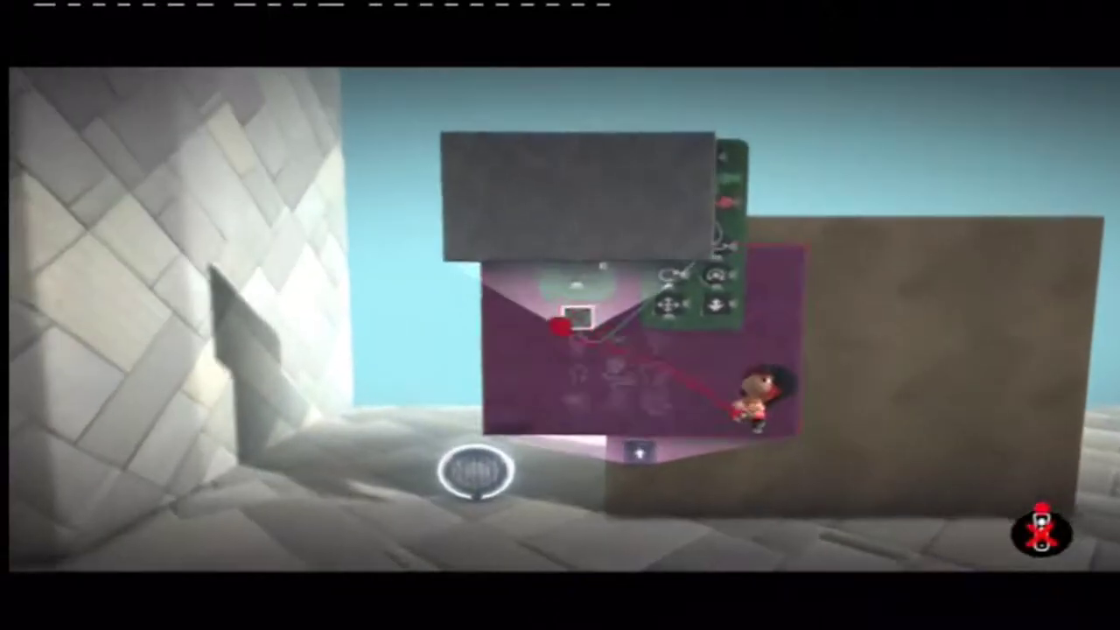
{"action": "left_click", "coordinate": [563, 347]}
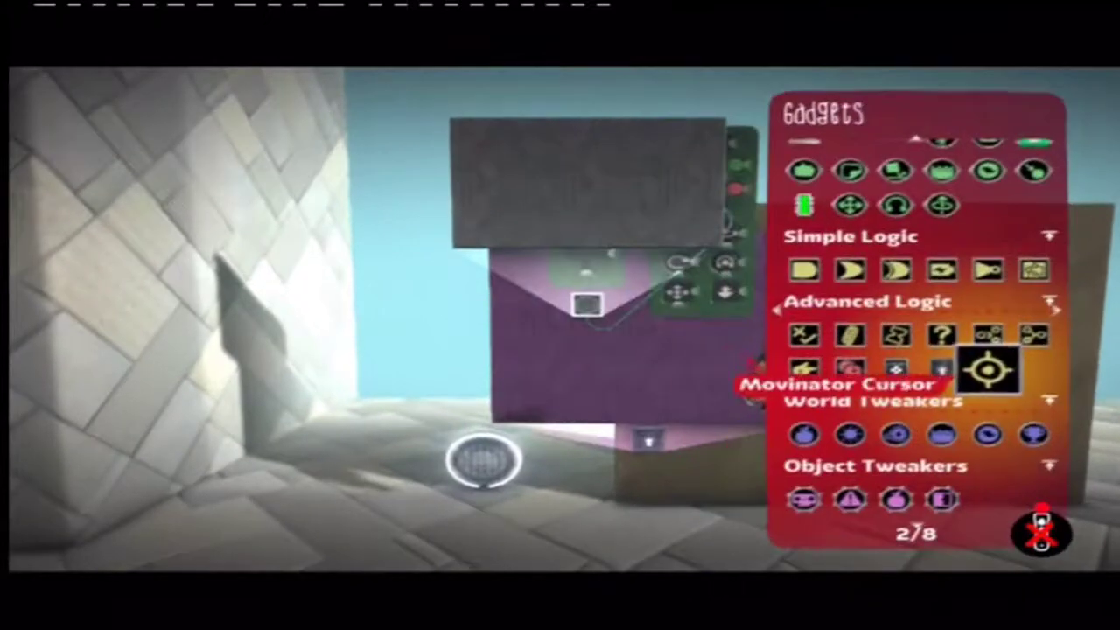
Step: Place a Tag from the sensor gadgets at the middle of the Movinator Cursor's circuit board
{"action": "key", "text": "Left"}
{"action": "key", "text": "Up"}
{"action": "key", "text": "Up"}
{"action": "key", "text": "Up"}
{"action": "key", "text": "Up"}
{"action": "key", "text": "Up"}
{"action": "key", "text": "Right"}
{"action": "key", "text": "Right"}
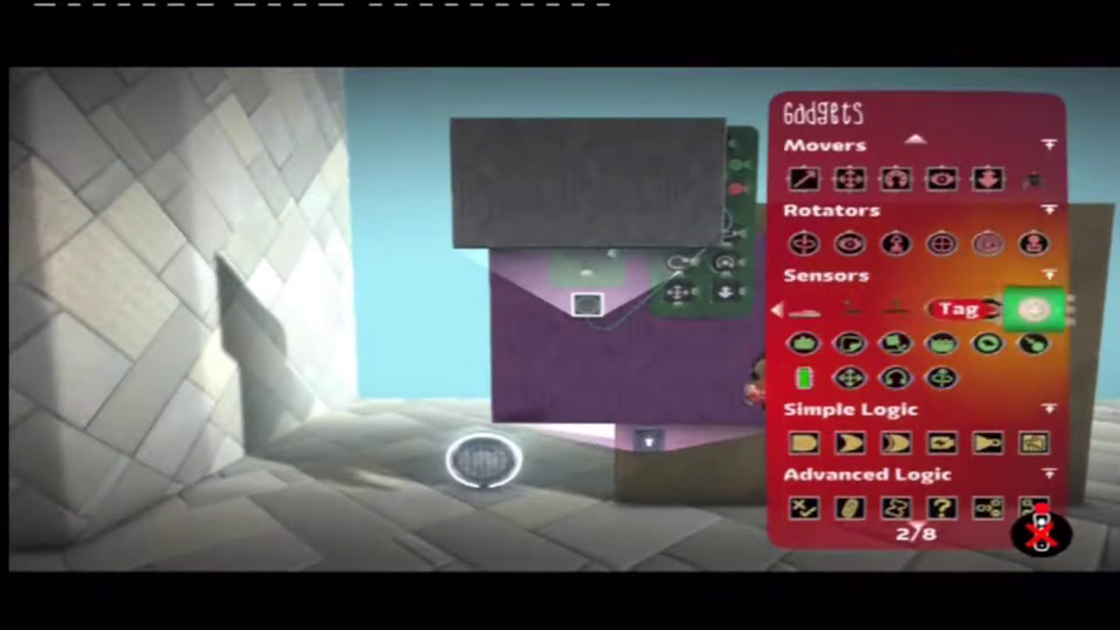
{"action": "key", "text": "Return"}
{"action": "left_click", "coordinate": [568, 311]}
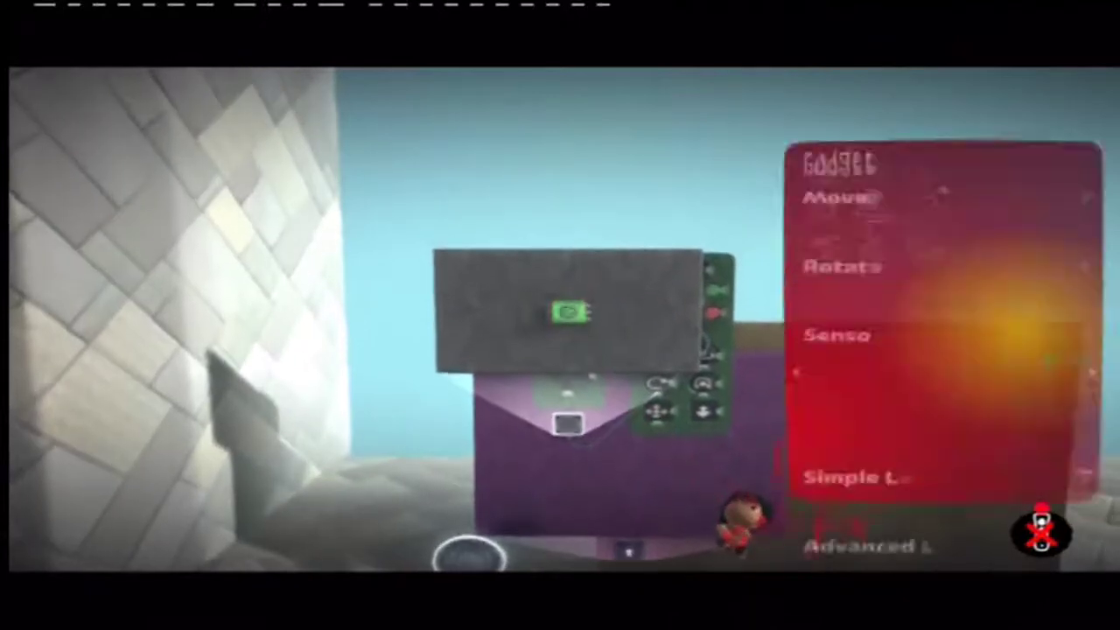
{"action": "key", "text": "Escape"}
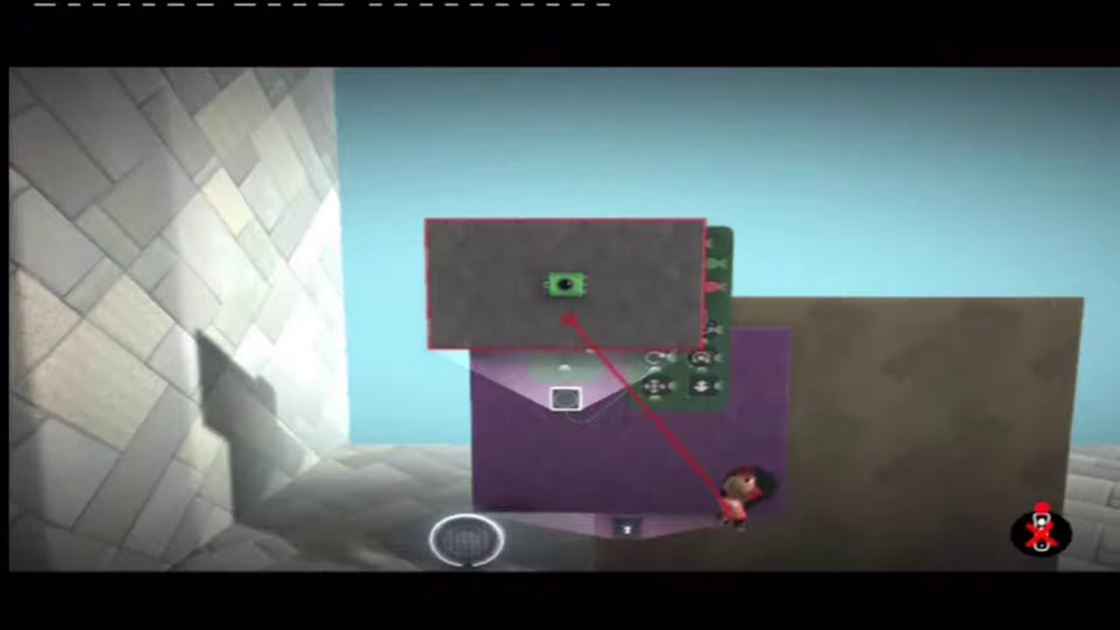
Step: Give the green tag on the cursor's circuit board the new label "movinator 1"
{"action": "left_click", "coordinate": [568, 287]}
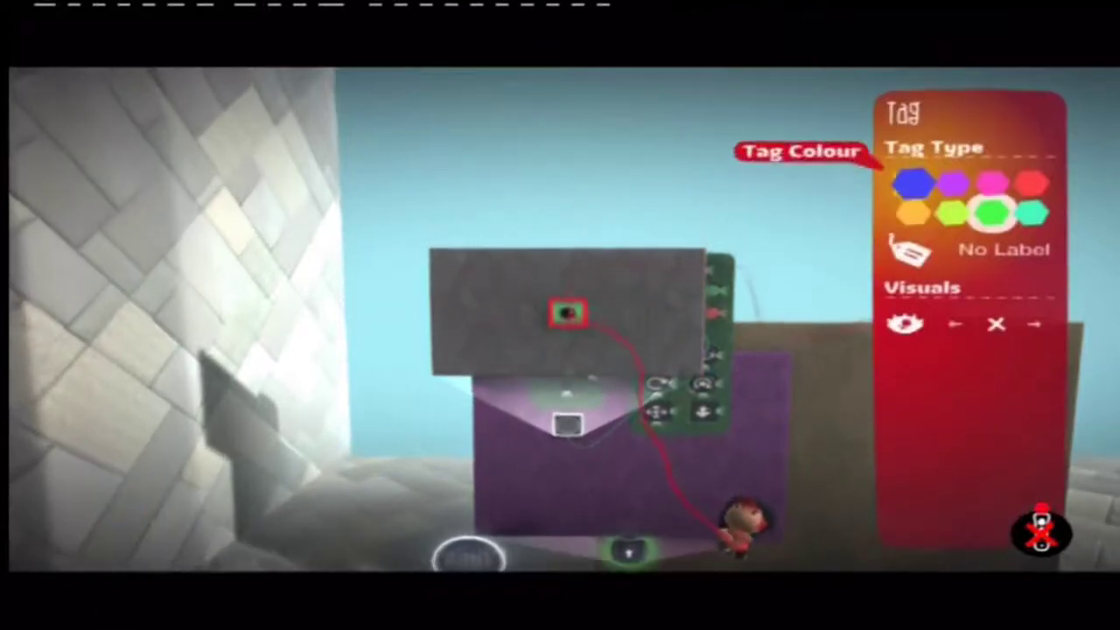
{"action": "key", "text": "Up"}
{"action": "key", "text": "Up"}
{"action": "key", "text": "Return"}
{"action": "key", "text": "Down"}
{"action": "key", "text": "Return"}
{"action": "key", "text": "Return"}
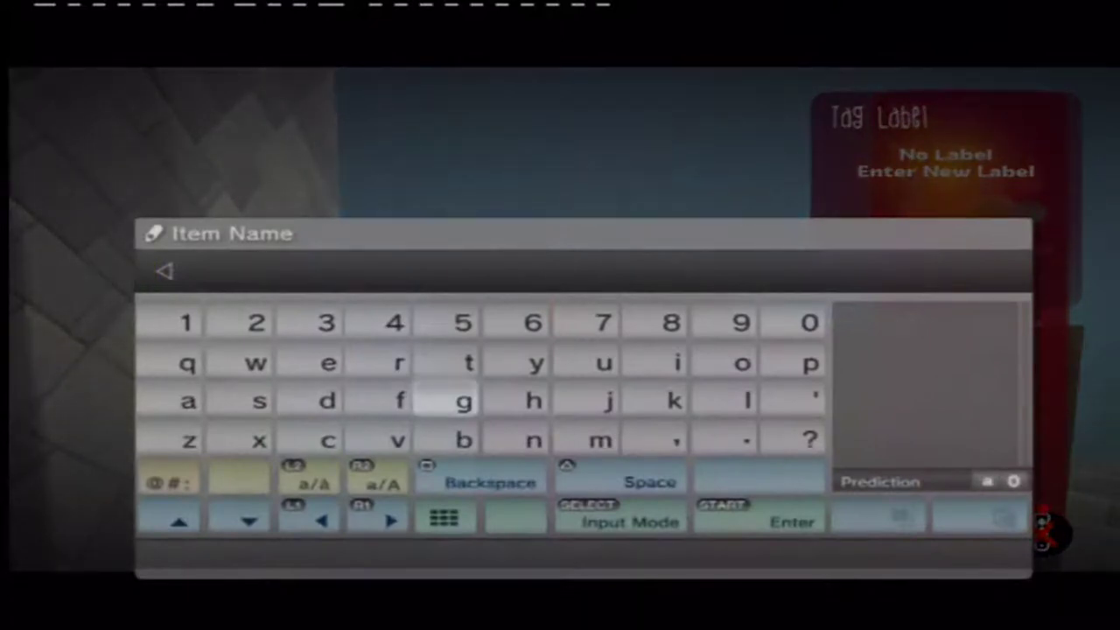
{"action": "type", "text": "g"}
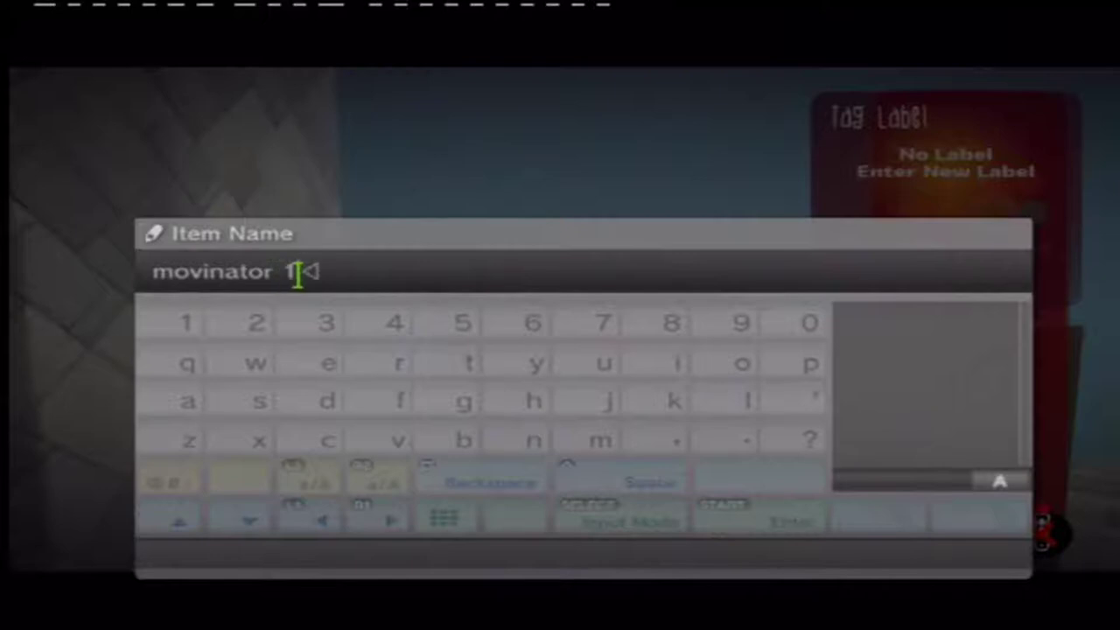
{"action": "key", "text": "Return"}
{"action": "key", "text": "Down"}
{"action": "key", "text": "Return"}
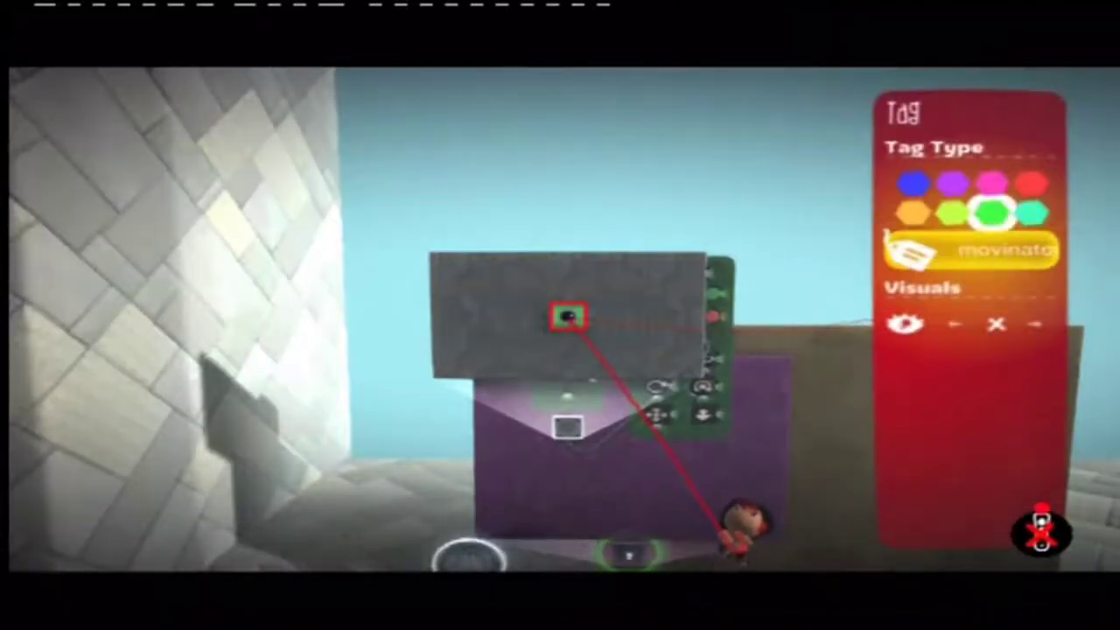
{"action": "key", "text": "Escape"}
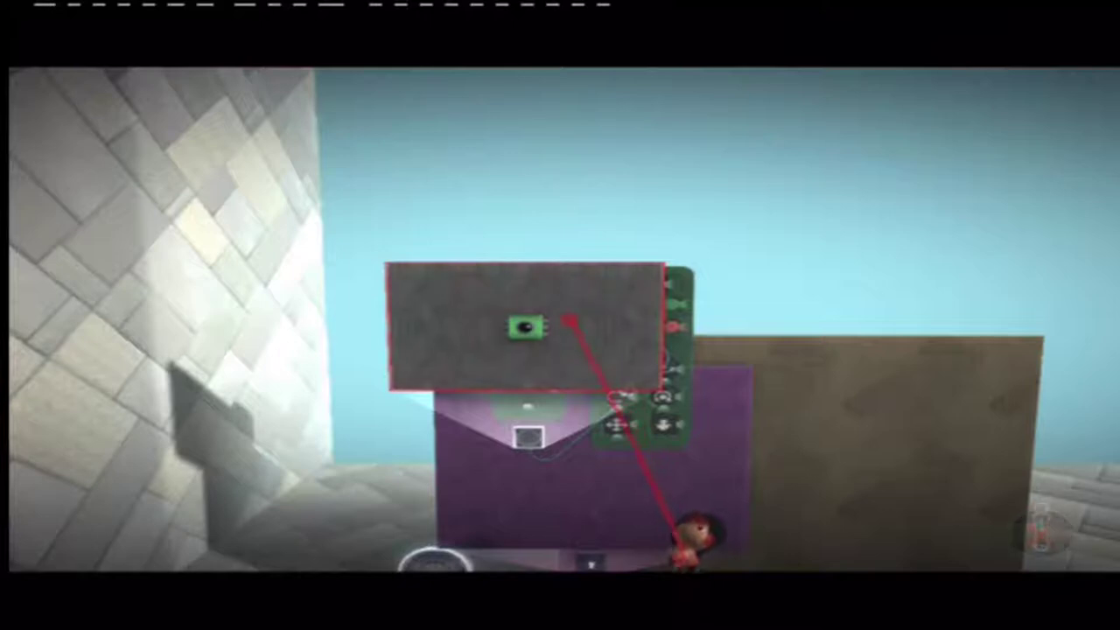
Step: Close the circuit boards of the Movinator Cursor and the Movinator
{"action": "left_click", "coordinate": [569, 321]}
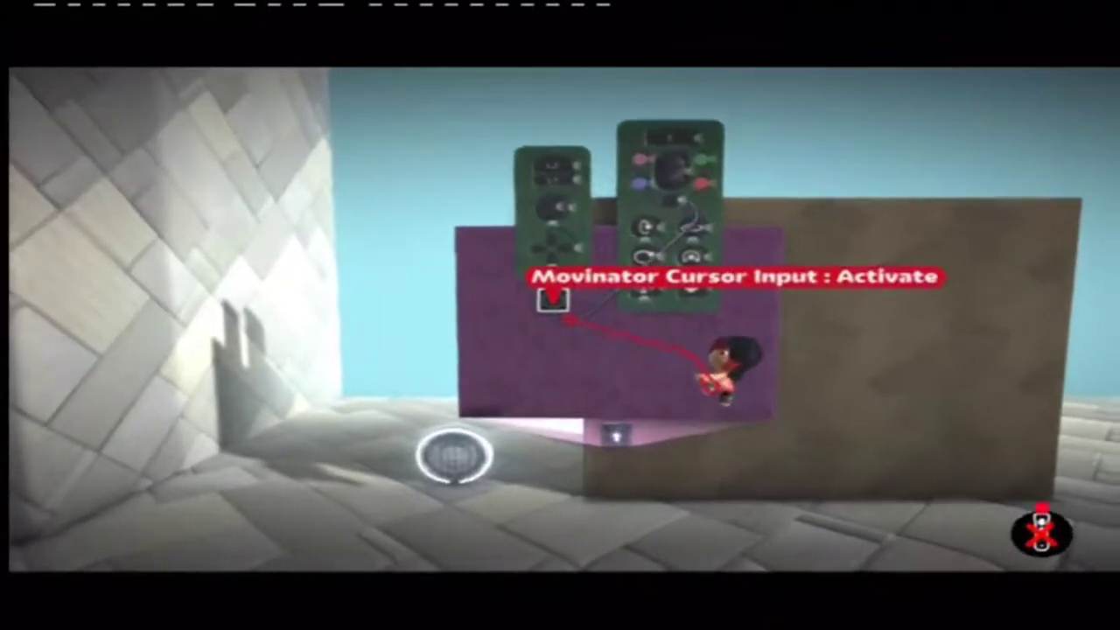
{"action": "key", "text": "x"}
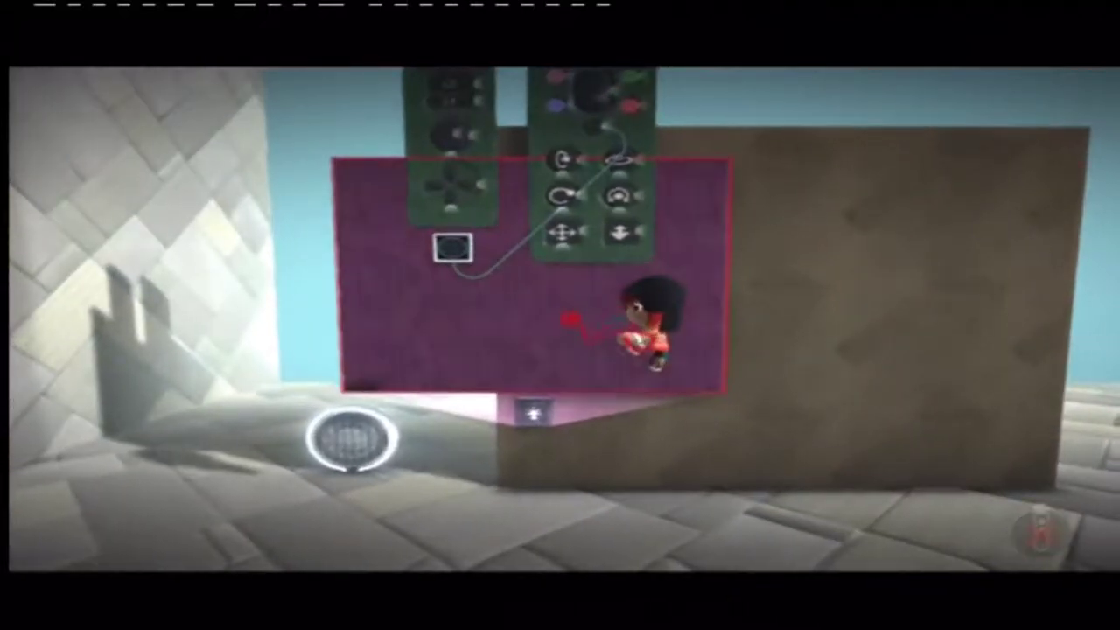
{"action": "key", "text": "Escape"}
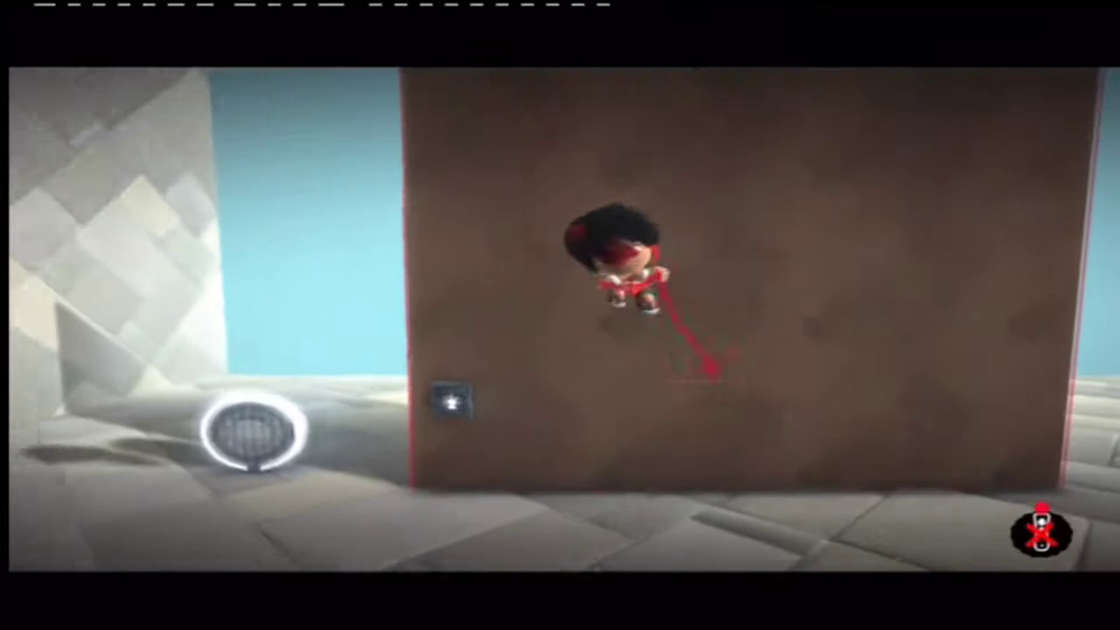
Step: Place a circle of the glowing white basic material near the middle of the brown block
{"action": "key", "text": "s"}
{"action": "key", "text": "x"}
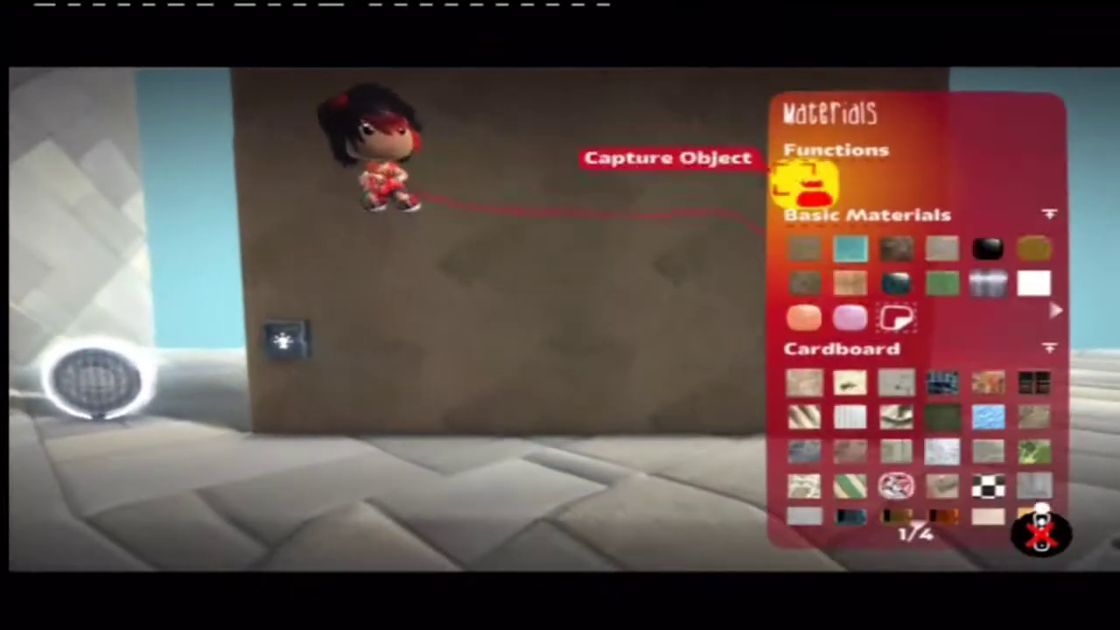
{"action": "key", "text": "Down"}
{"action": "key", "text": "Right"}
{"action": "key", "text": "Right"}
{"action": "key", "text": "Right"}
{"action": "key", "text": "Right"}
{"action": "key", "text": "x"}
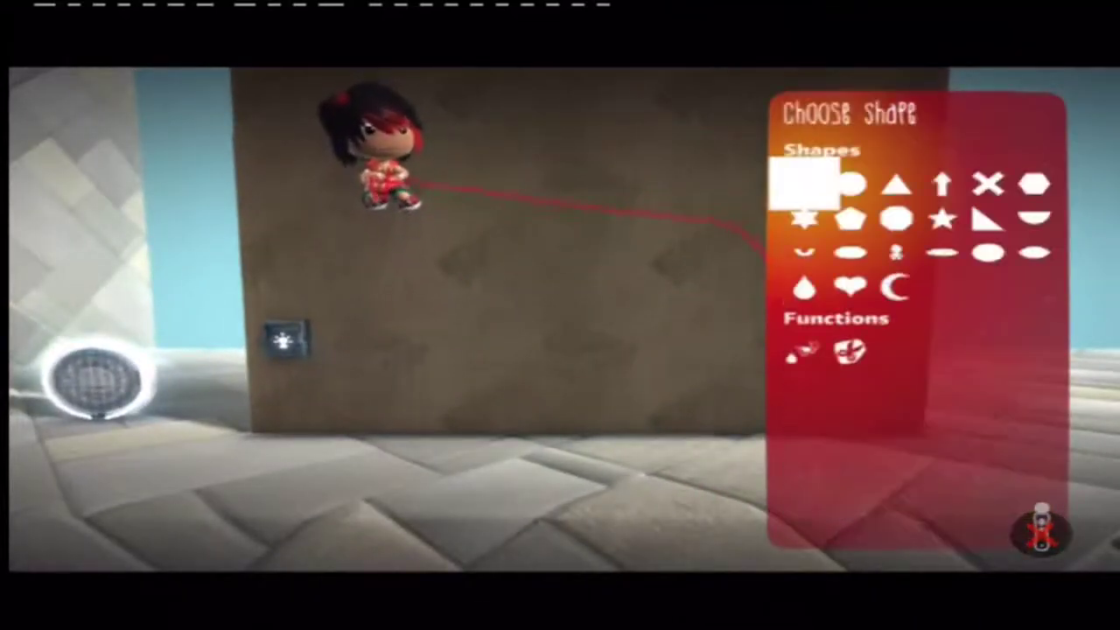
{"action": "key", "text": "x"}
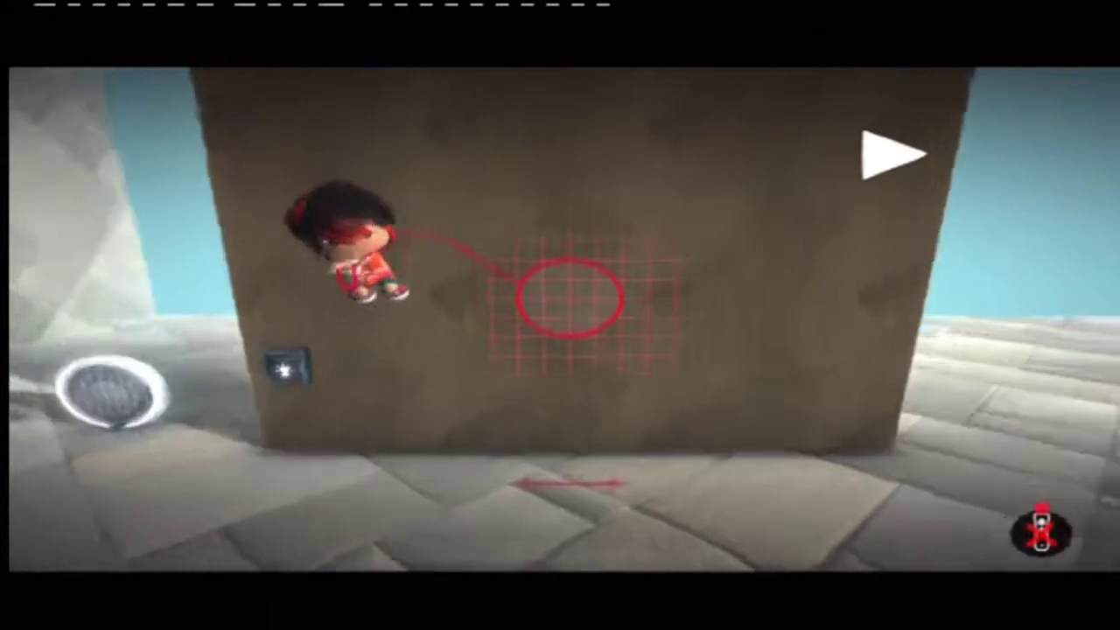
{"action": "key", "text": "Up"}
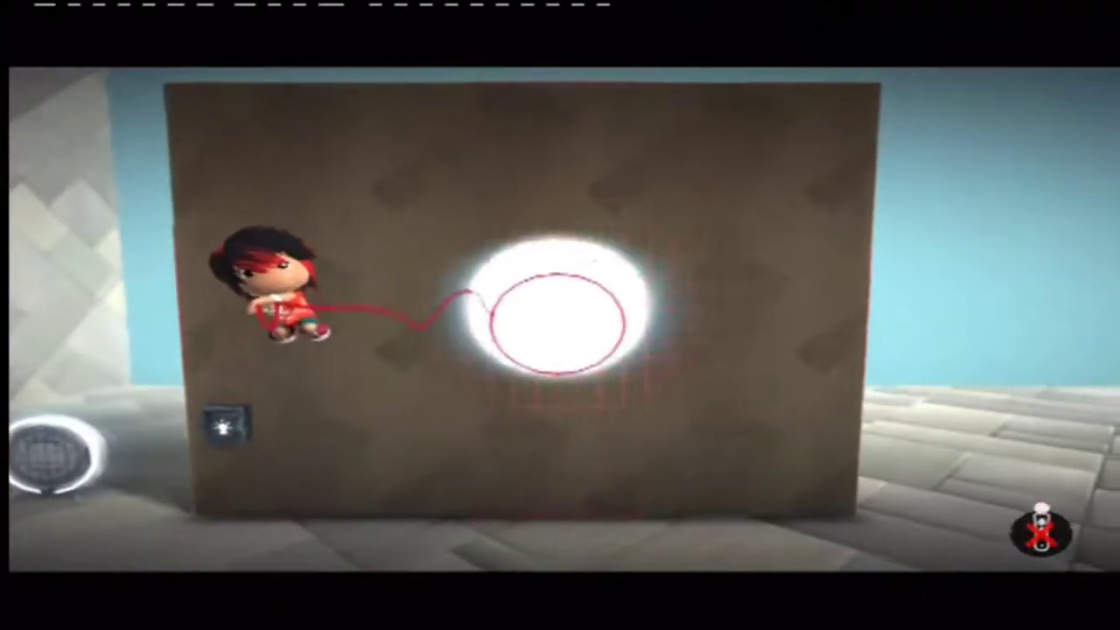
Step: Cut a smaller circle out of the glowing disc's centre to form a ring
{"action": "key", "text": "Delete"}
{"action": "key", "text": "Escape"}
{"action": "key", "text": "Escape"}
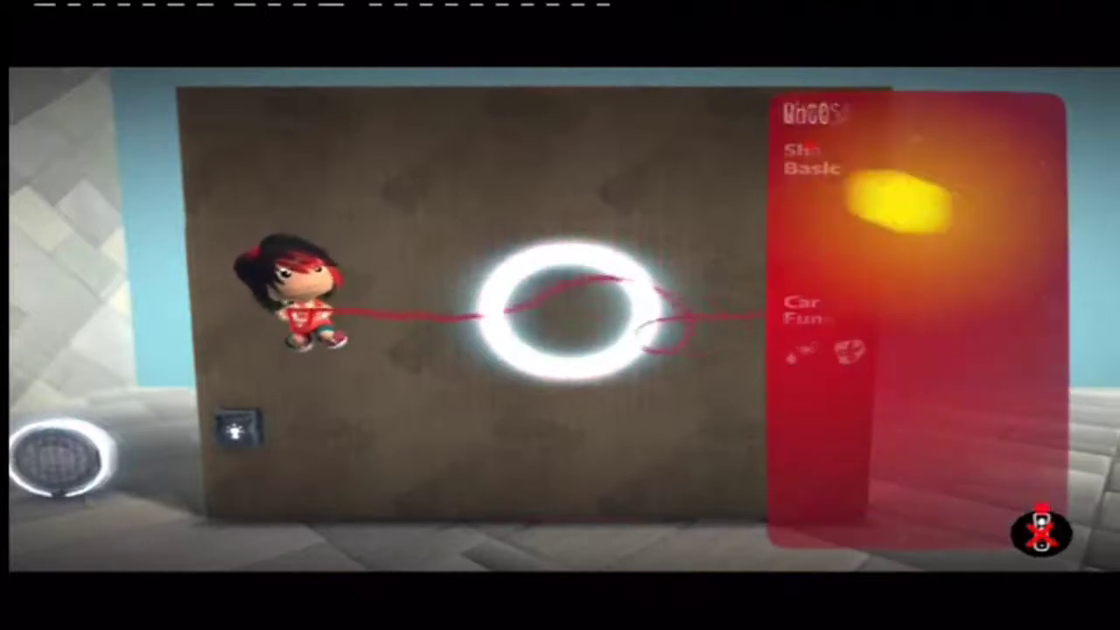
Step: Place a smaller solid circle of the same glowing material inside the ring, leaving a gap around it
{"action": "key", "text": "Escape"}
{"action": "key", "text": "Return"}
{"action": "left_click", "coordinate": [601, 303]}
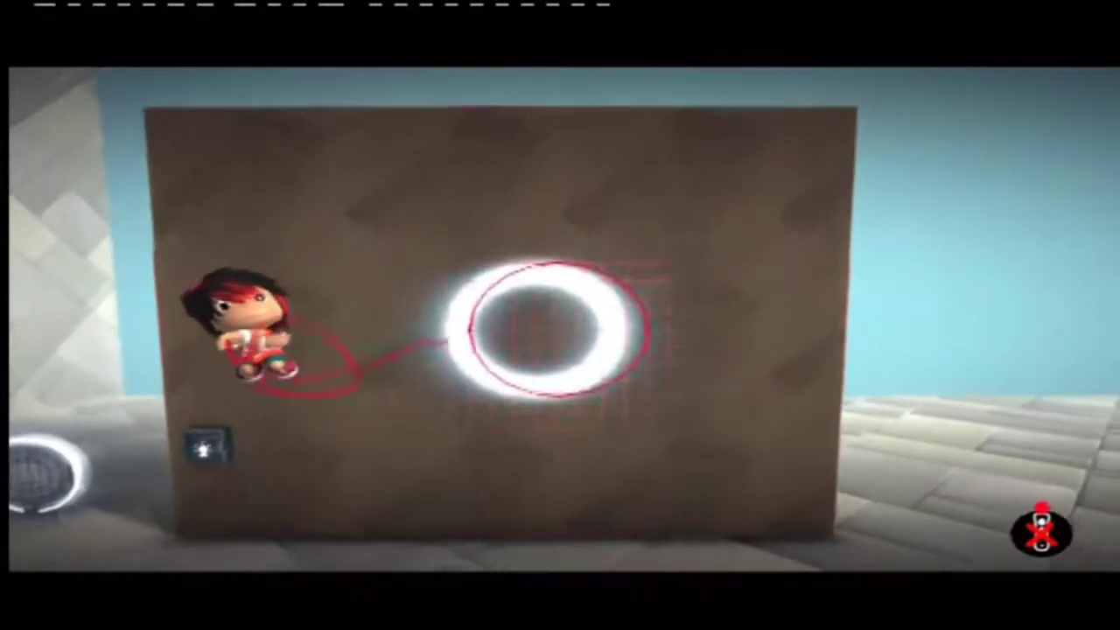
{"action": "key", "text": "Escape"}
{"action": "key", "text": "Return"}
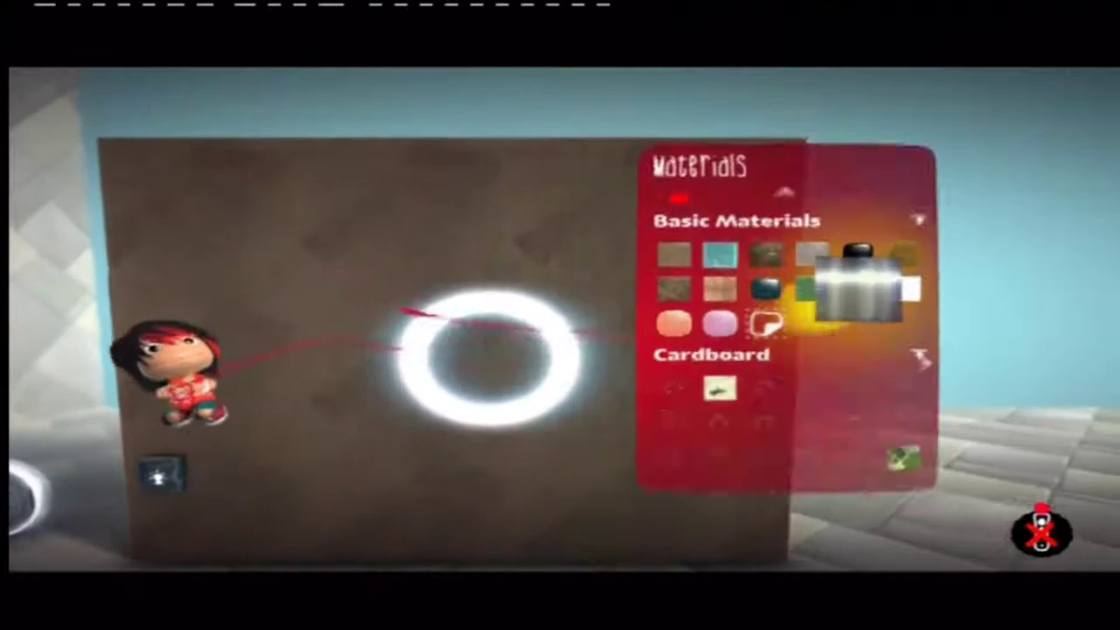
{"action": "key", "text": "Return"}
{"action": "key", "text": "Right"}
{"action": "key", "text": "Return"}
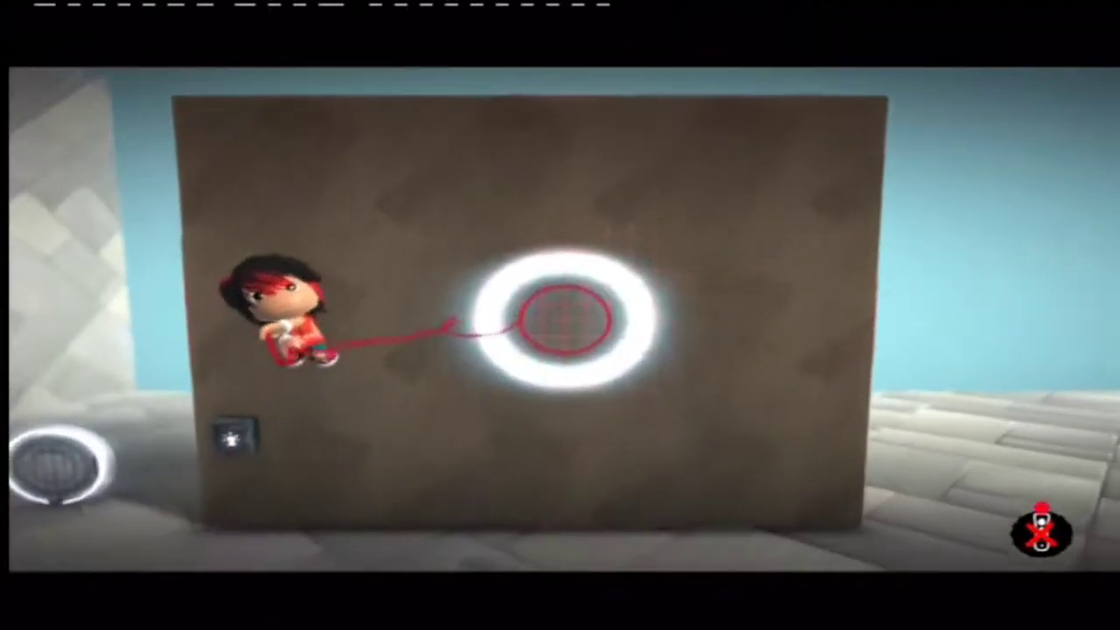
{"action": "key", "text": "Escape"}
Step: Add eight evenly spaced glowing points around the outer edge of the ring
{"action": "key", "text": "Left"}
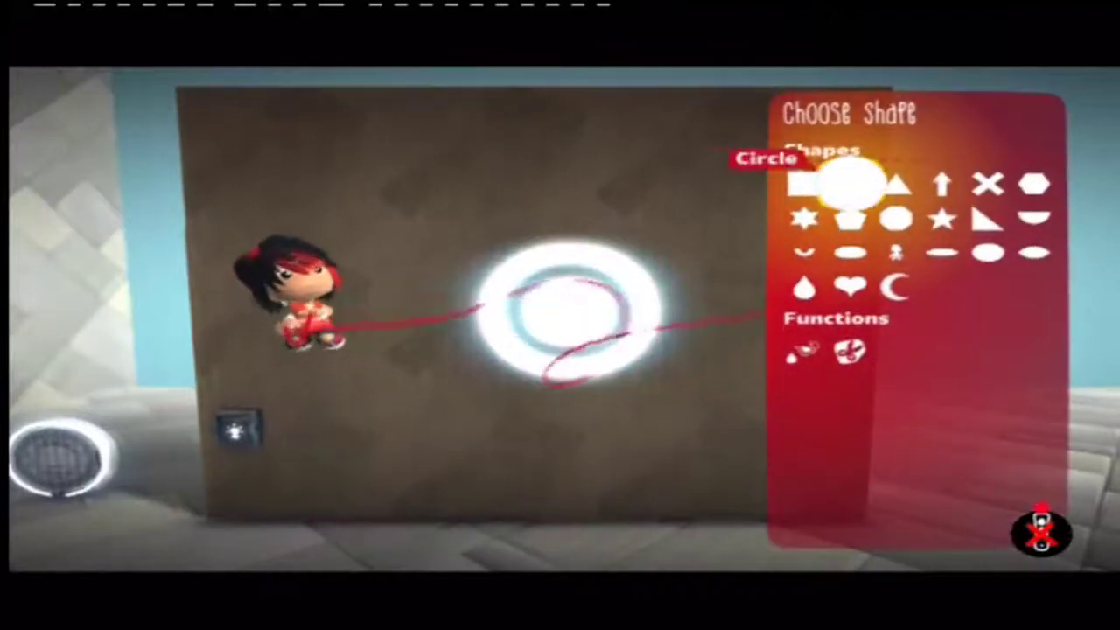
{"action": "key", "text": "Return"}
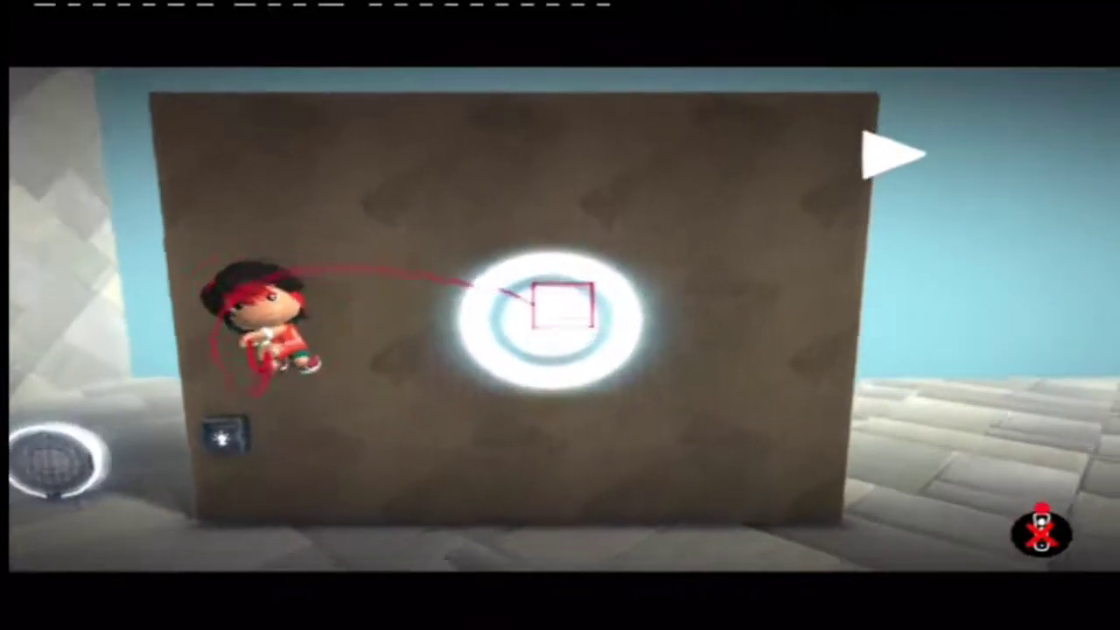
{"action": "key", "text": "Escape"}
{"action": "key", "text": "Right"}
{"action": "key", "text": "Right"}
{"action": "key", "text": "Right"}
{"action": "key", "text": "Return"}
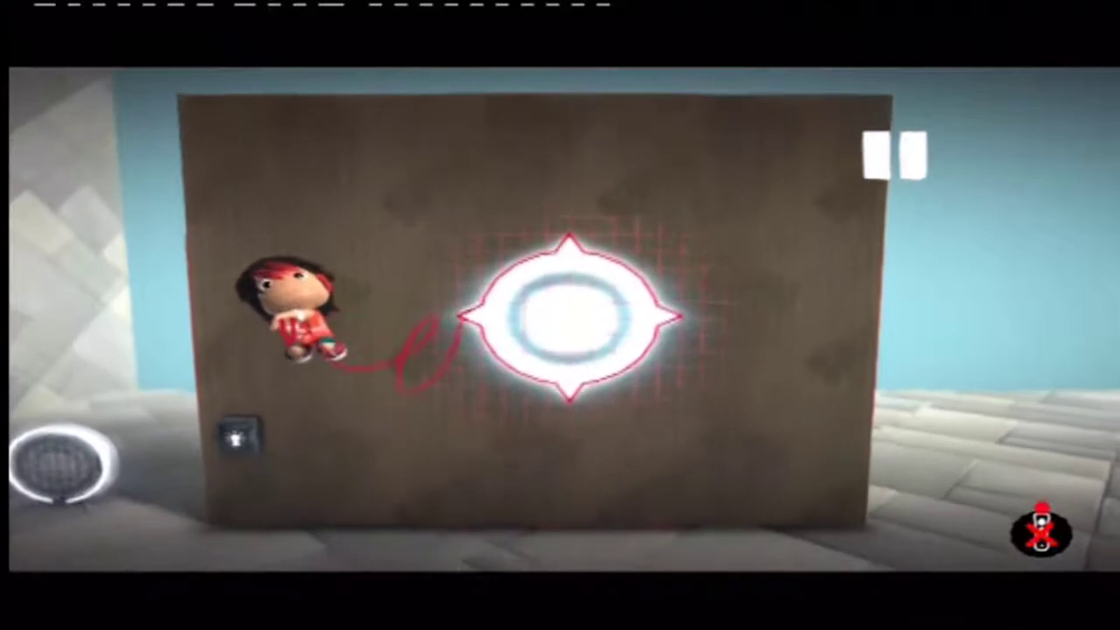
{"action": "key", "text": "Escape"}
{"action": "key", "text": "Down"}
{"action": "key", "text": "Down"}
{"action": "key", "text": "Down"}
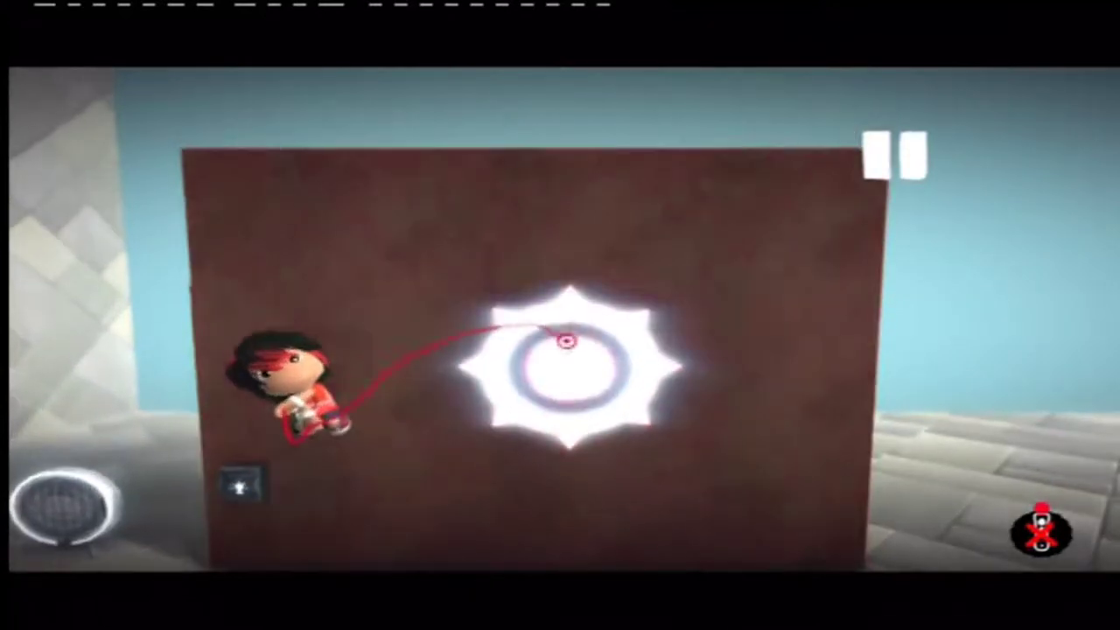
Step: Turn the small glowing disc inside the ring into a matching eight-pointed shape
{"action": "left_click", "coordinate": [568, 338]}
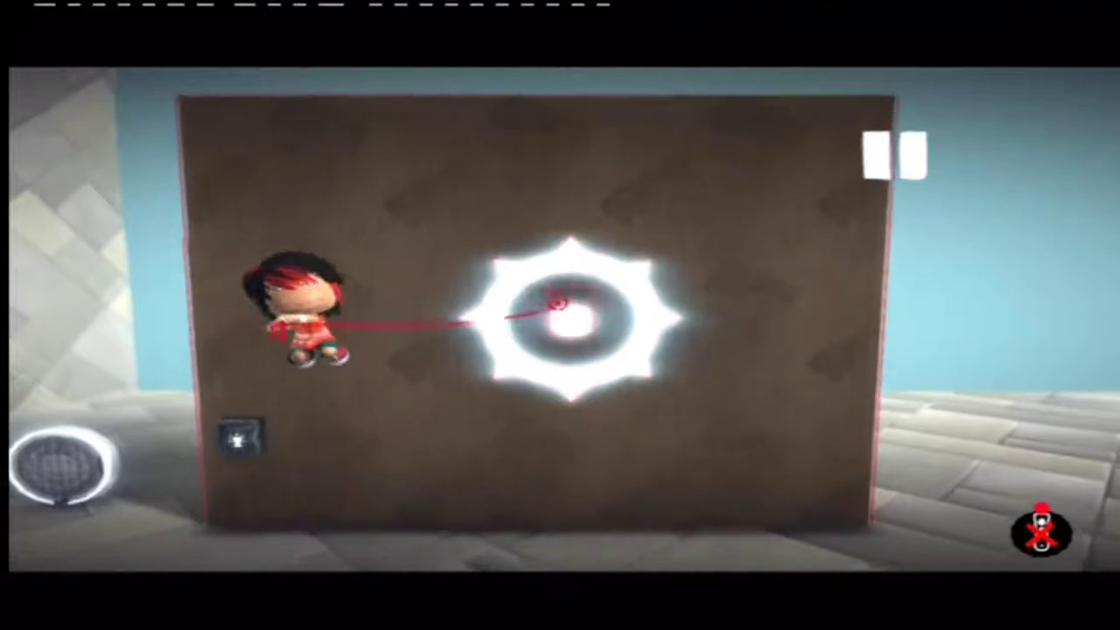
{"action": "left_click", "coordinate": [564, 296]}
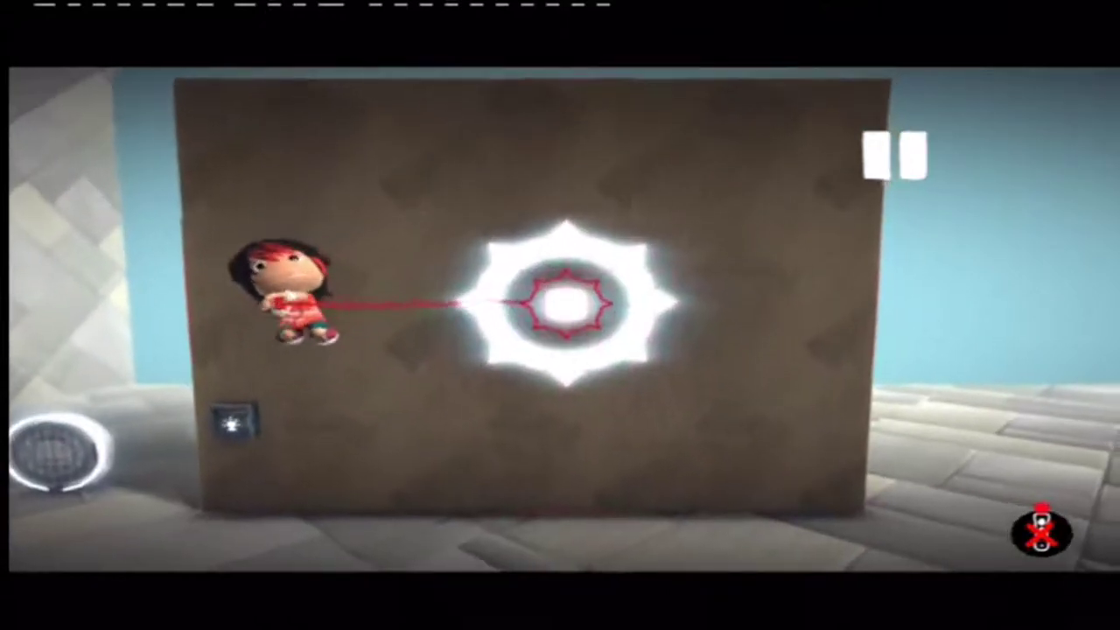
{"action": "left_click", "coordinate": [569, 311]}
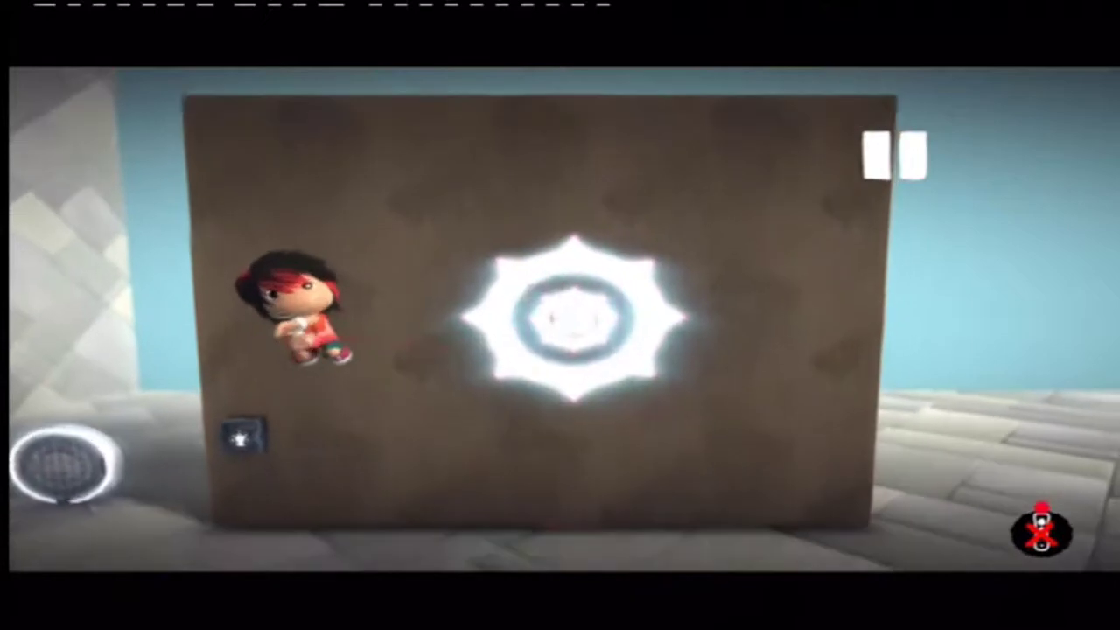
{"action": "left_click", "coordinate": [570, 307]}
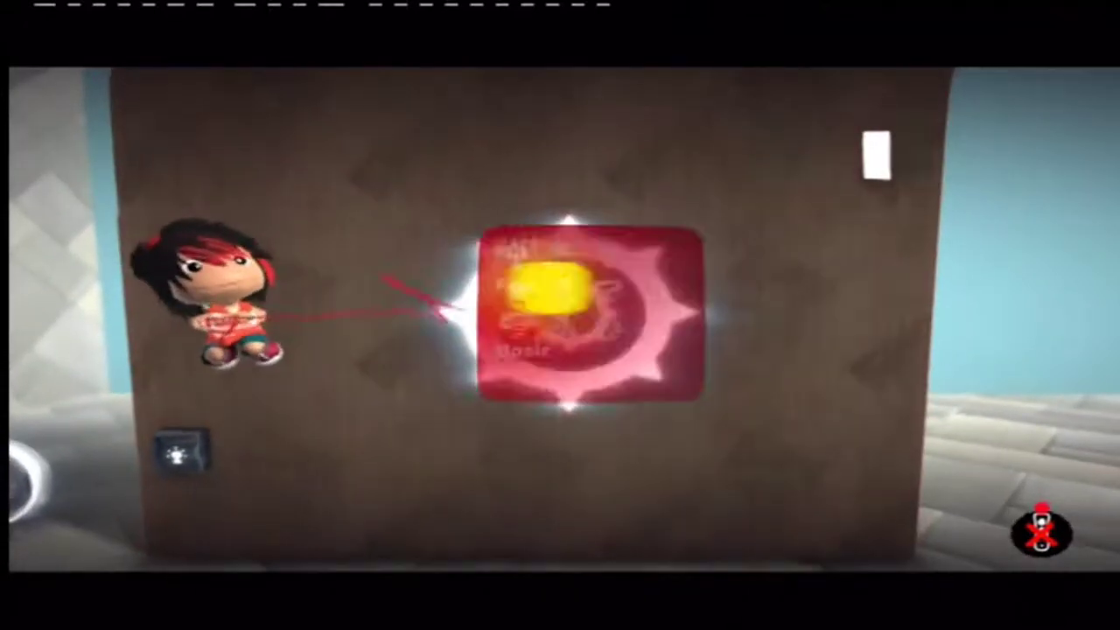
Step: Place a rectangular bar of Hologram material from the cursor graphic's centre out across the right side of the ring
{"action": "key", "text": "Down"}
{"action": "key", "text": "Down"}
{"action": "key", "text": "Right"}
{"action": "key", "text": "Right"}
{"action": "key", "text": "Right"}
{"action": "key", "text": "Right"}
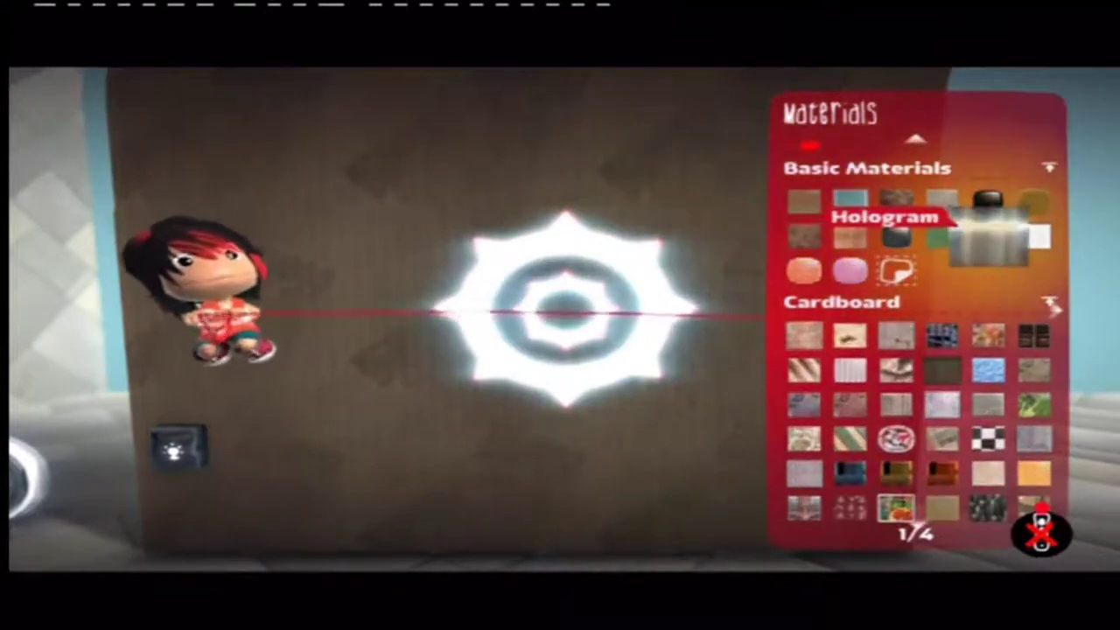
{"action": "key", "text": "Return"}
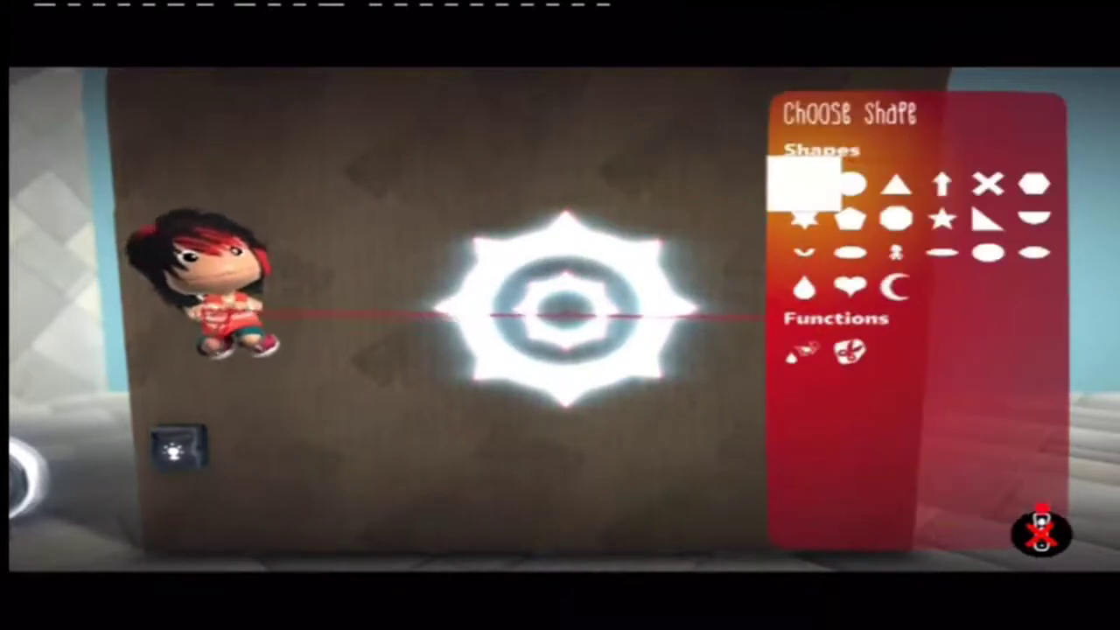
{"action": "key", "text": "Return"}
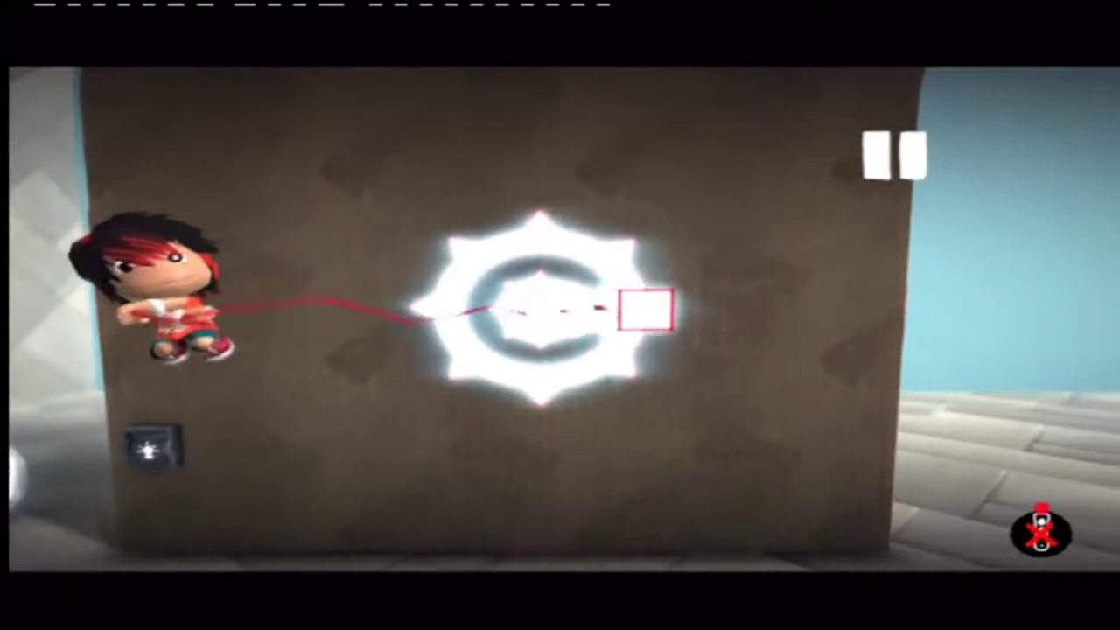
{"action": "left_click", "coordinate": [589, 310]}
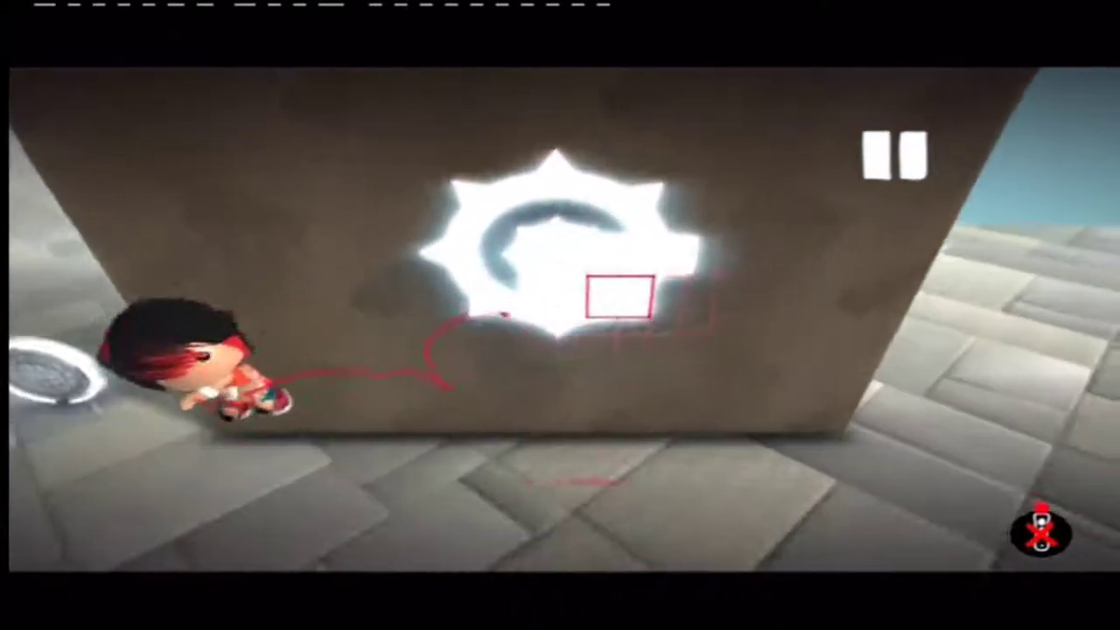
Step: Lower the hologram bar's brightness to make the bar invisible
{"action": "key", "text": "Escape"}
{"action": "key", "text": "Escape"}
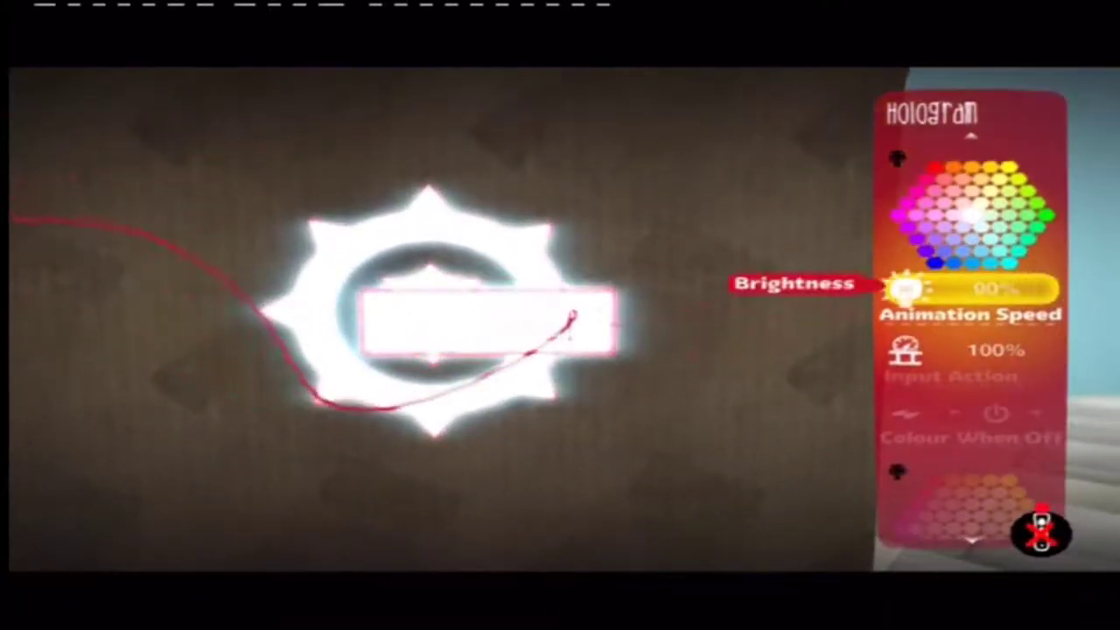
{"action": "key", "text": "Escape"}
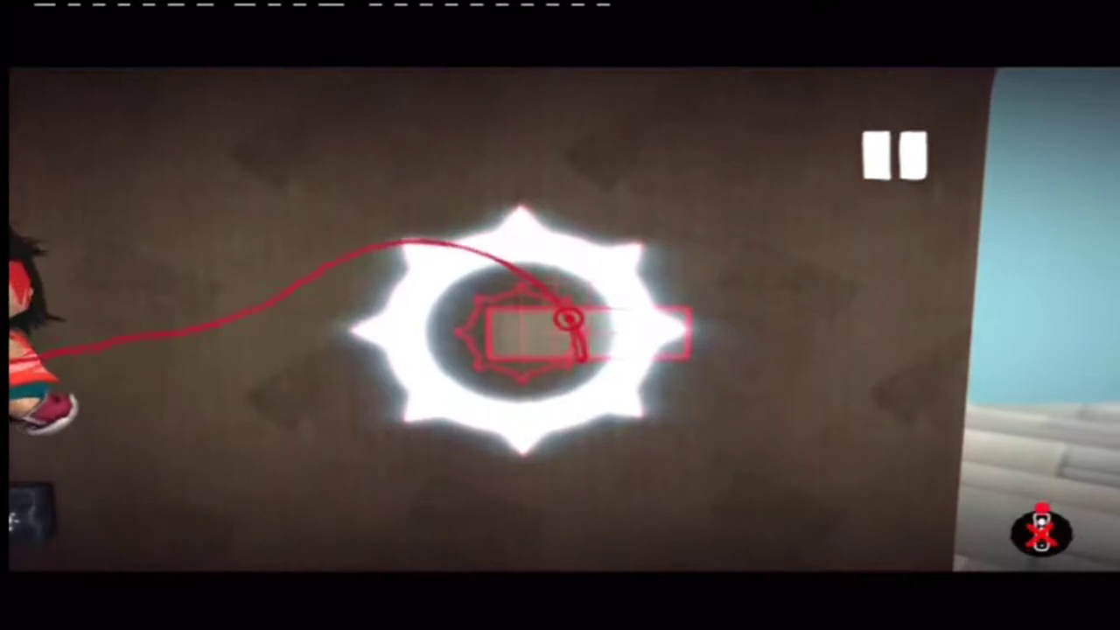
{"action": "left_click_drag", "start_coordinate": [571, 298], "coordinate": [573, 308]}
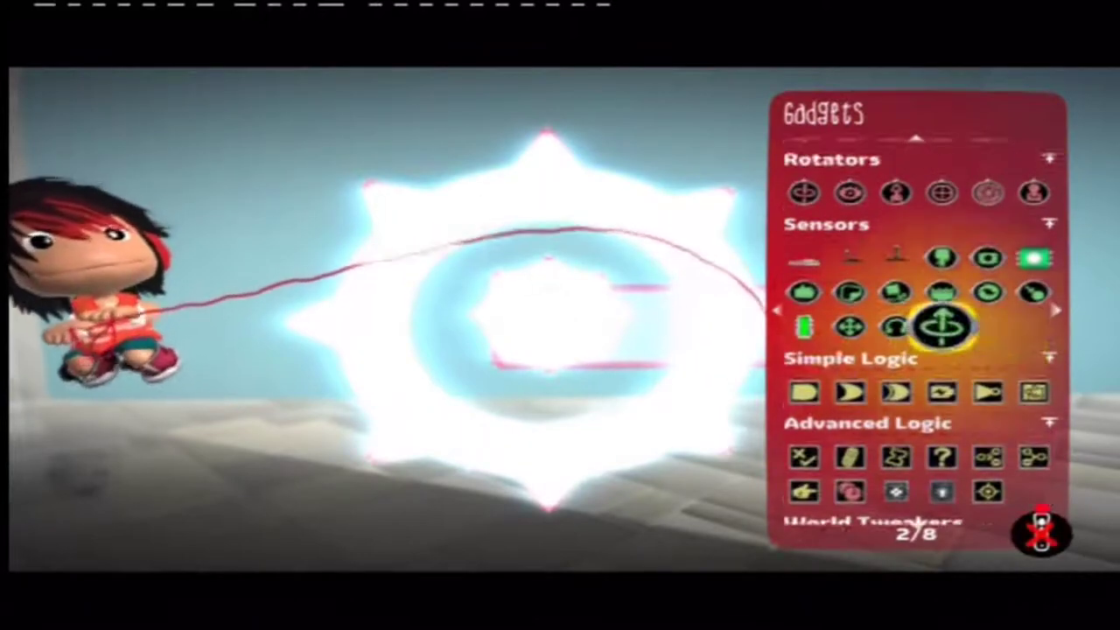
Step: Place a Follower at the centre of the glowing cursor graphic
{"action": "key", "text": "Up"}
{"action": "key", "text": "Up"}
{"action": "key", "text": "Up"}
{"action": "key", "text": "Up"}
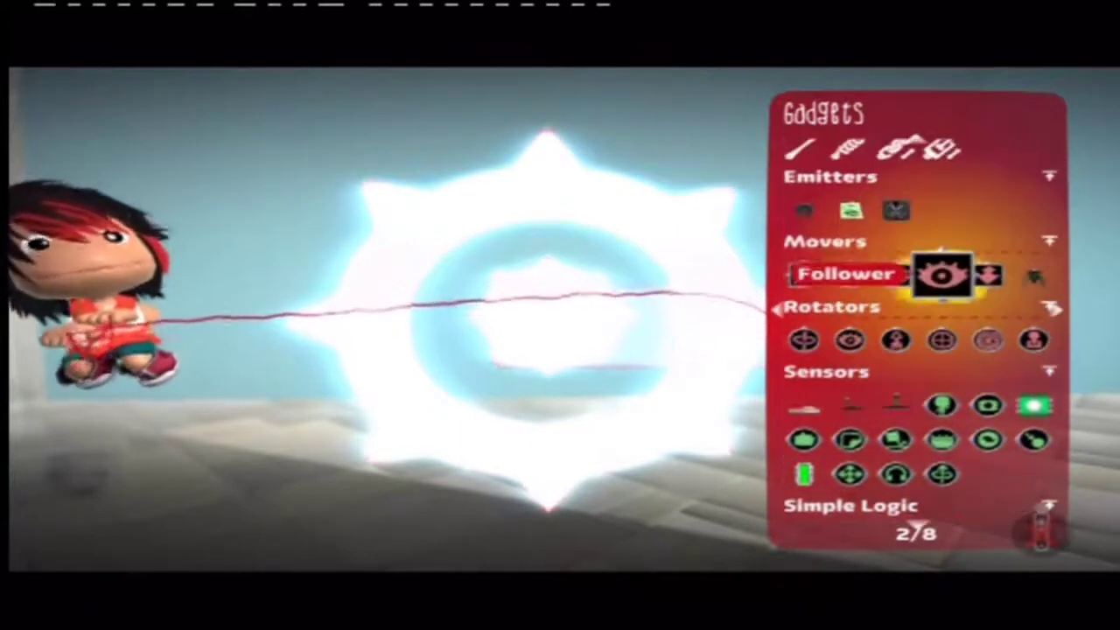
{"action": "key", "text": "Return"}
{"action": "key", "text": "Return"}
{"action": "key", "text": "Escape"}
{"action": "key", "text": "Return"}
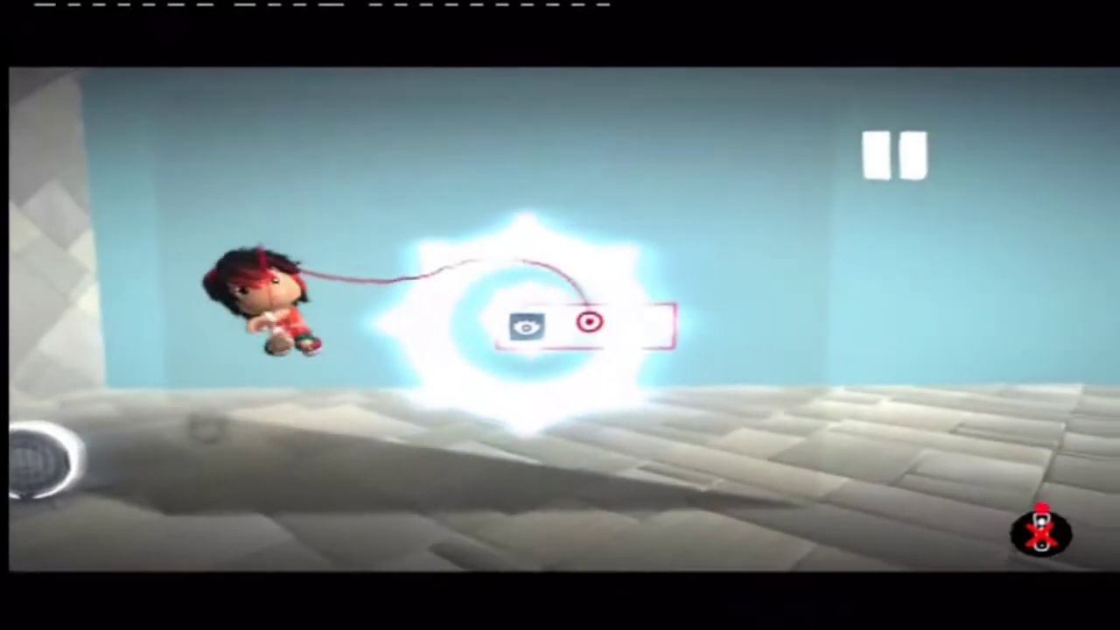
Step: Set the Follower's minimum detection range to 0.0 and its maximum detection range to 660.0
{"action": "left_click", "coordinate": [537, 328]}
{"action": "key", "text": "Down"}
{"action": "key", "text": "Down"}
{"action": "key", "text": "Down"}
{"action": "key", "text": "Down"}
{"action": "key", "text": "Left"}
{"action": "key", "text": "Down"}
{"action": "key", "text": "Left"}
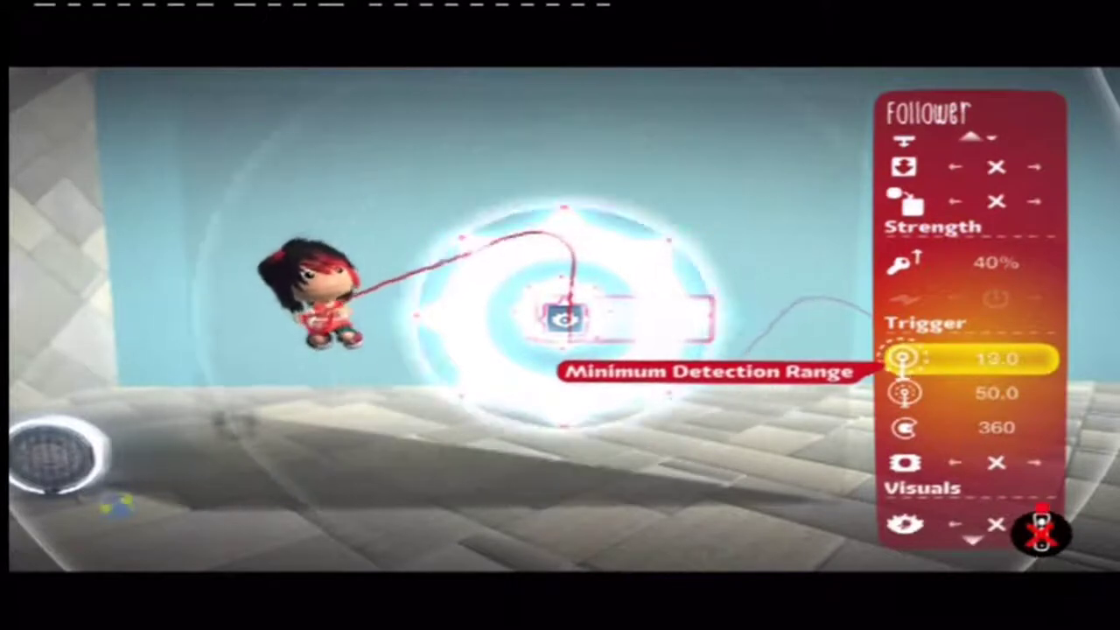
{"action": "key", "text": "Left"}
{"action": "key", "text": "Down"}
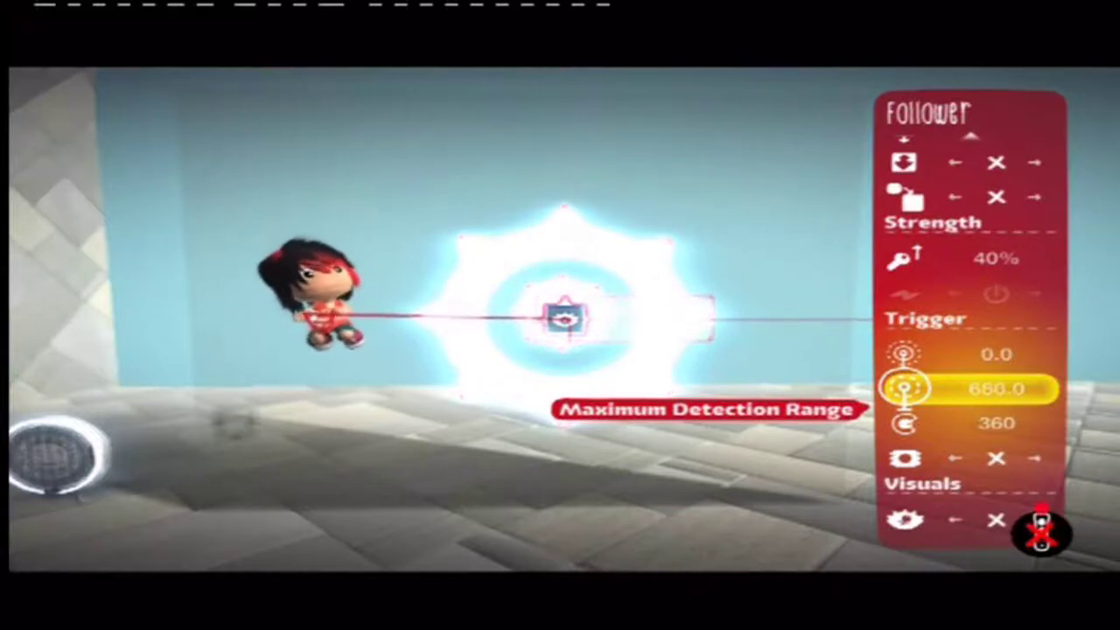
{"action": "key", "text": "Right"}
Step: Make the Follower follow a tag instead, using the green tag colour and the Movinator label
{"action": "key", "text": "Down"}
{"action": "key", "text": "Down"}
{"action": "key", "text": "Right"}
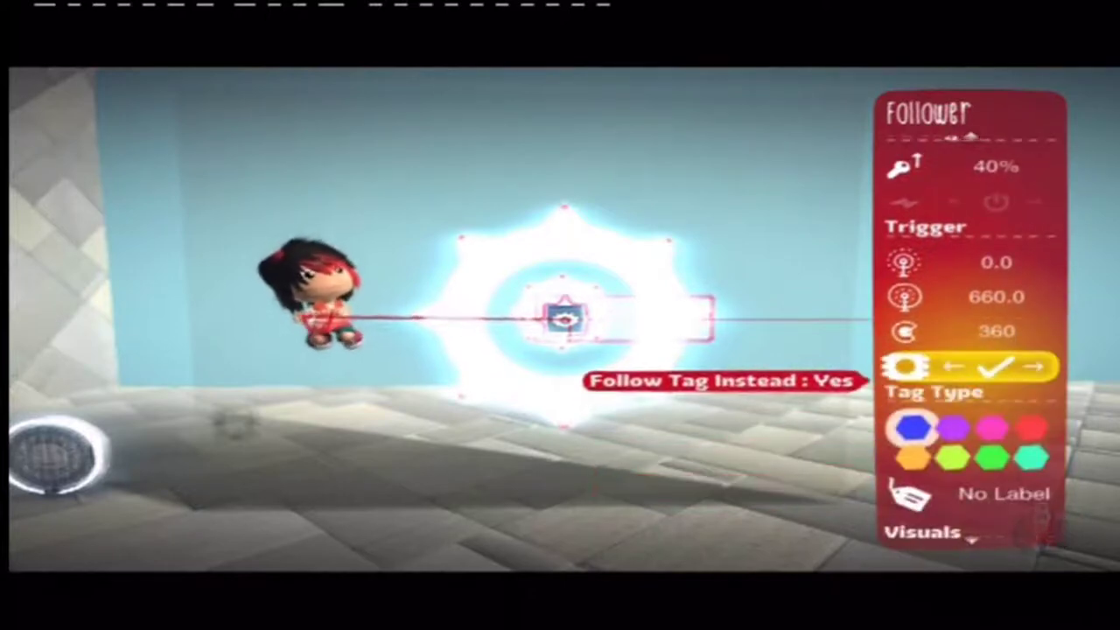
{"action": "key", "text": "Down"}
{"action": "key", "text": "Right"}
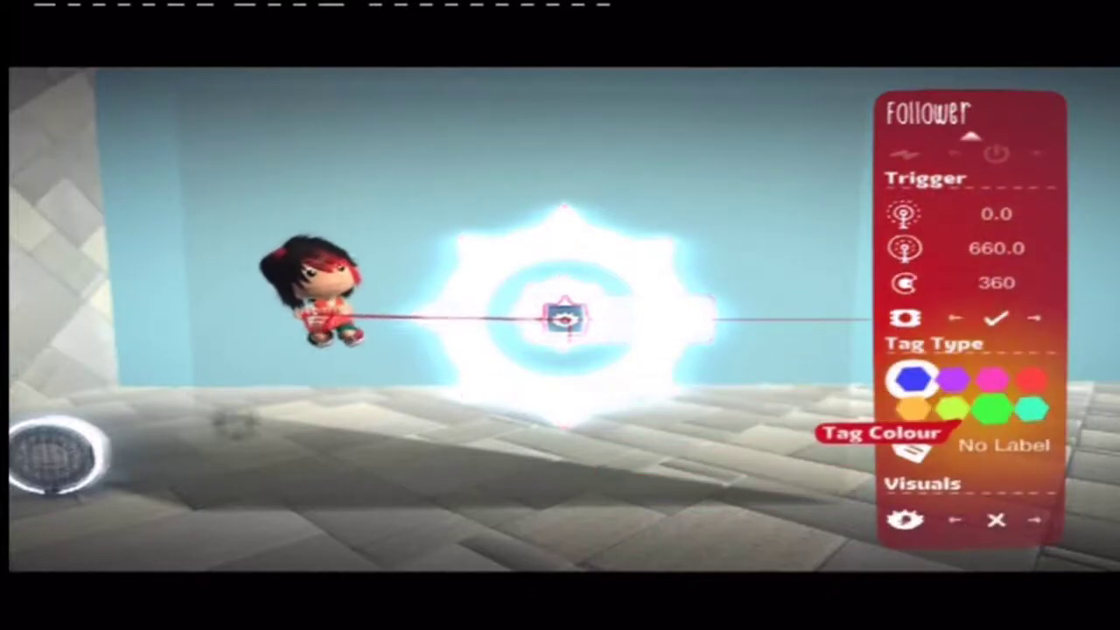
{"action": "key", "text": "Return"}
{"action": "key", "text": "Down"}
{"action": "key", "text": "Return"}
{"action": "key", "text": "Down"}
{"action": "key", "text": "Down"}
{"action": "key", "text": "Return"}
{"action": "key", "text": "Escape"}
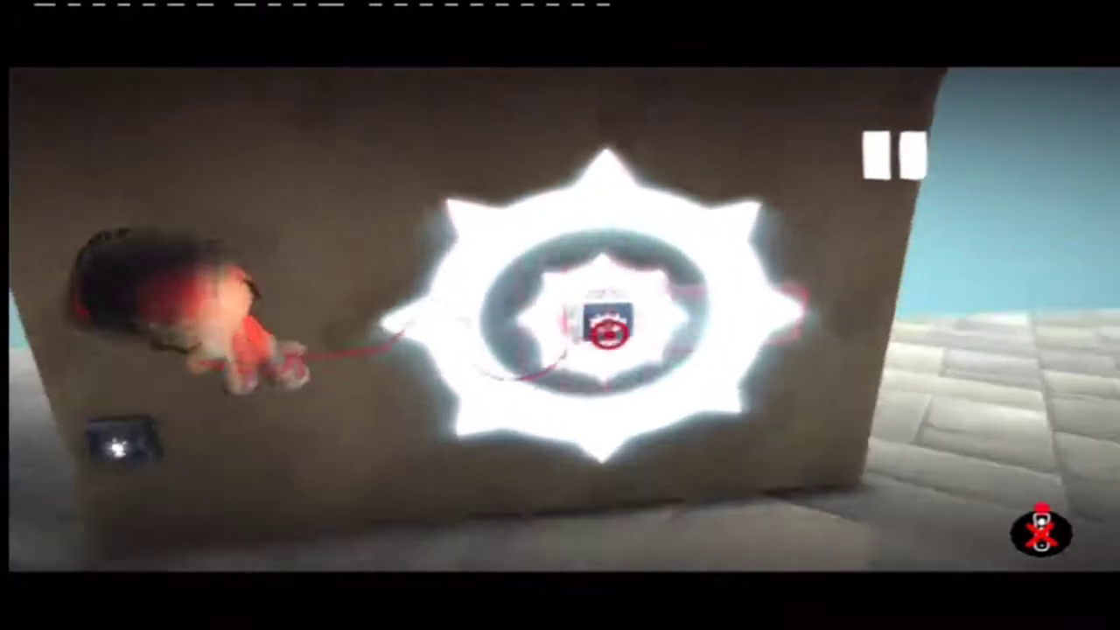
Step: Set the Follower's maximum speed to 100.0
{"action": "left_click", "coordinate": [608, 333]}
{"action": "key", "text": "Up"}
{"action": "key", "text": "Up"}
{"action": "key", "text": "Up"}
{"action": "key", "text": "Up"}
{"action": "key", "text": "Up"}
{"action": "key", "text": "Up"}
{"action": "key", "text": "Up"}
{"action": "key", "text": "Up"}
{"action": "key", "text": "Down"}
{"action": "key", "text": "Up"}
{"action": "key", "text": "Up"}
{"action": "key", "text": "Up"}
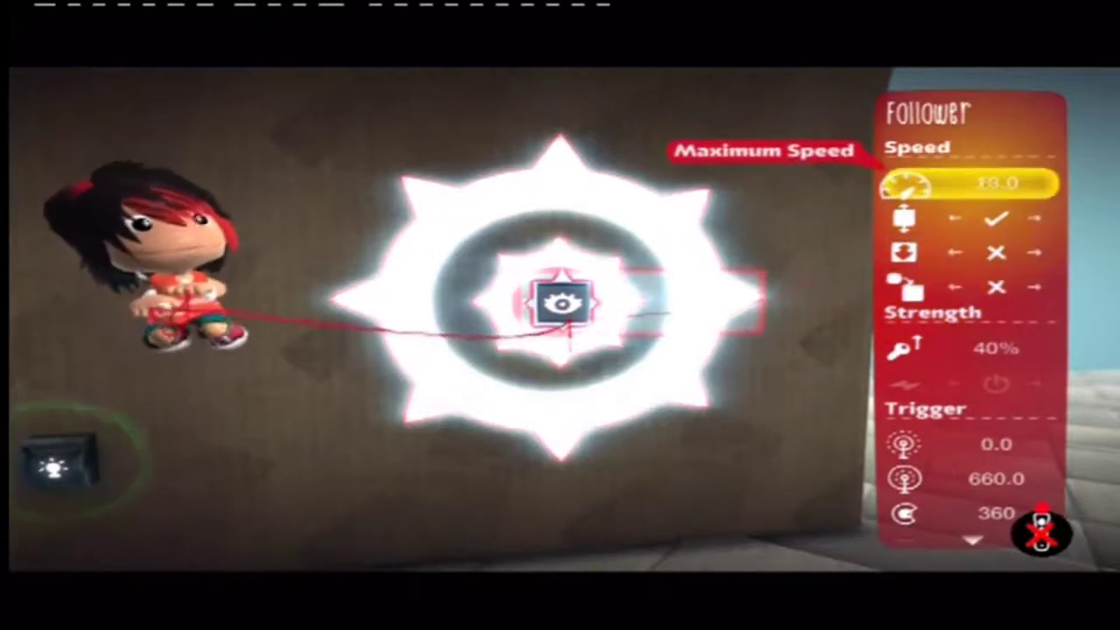
{"action": "key", "text": "Escape"}
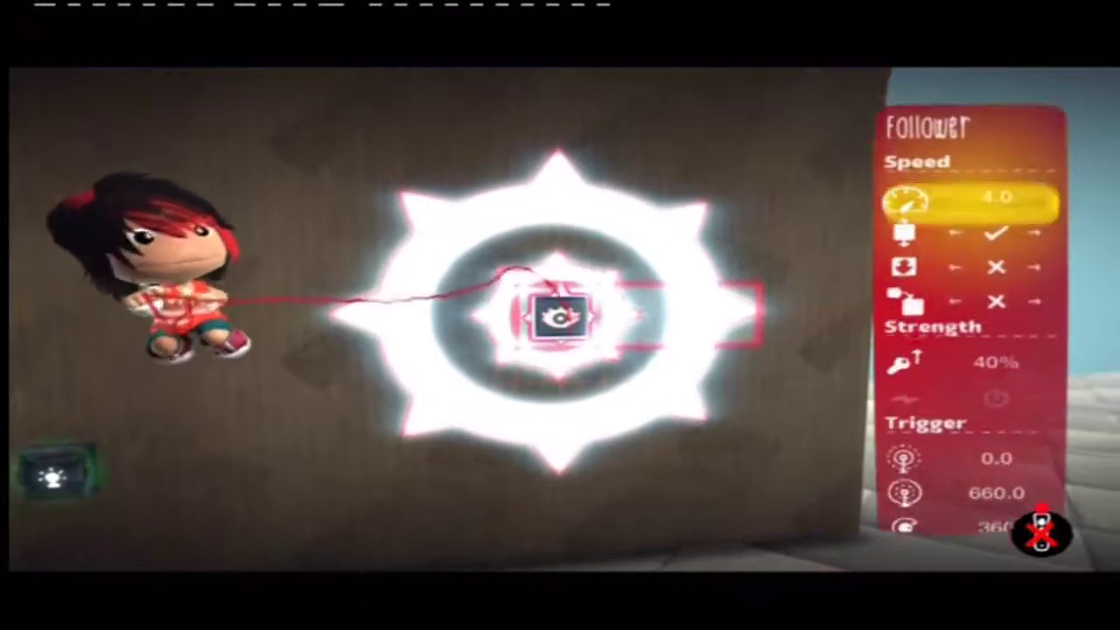
{"action": "key", "text": "Right"}
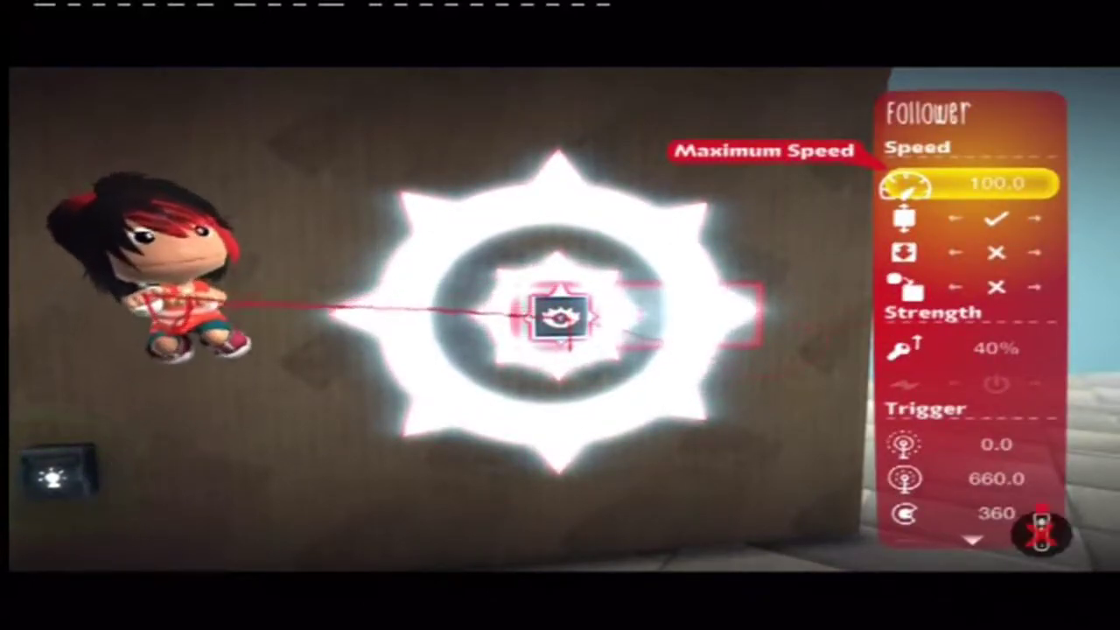
Step: Set the Follower's acceleration to 100%
{"action": "key", "text": "Down"}
{"action": "key", "text": "Down"}
{"action": "key", "text": "Down"}
{"action": "key", "text": "Down"}
{"action": "key", "text": "Down"}
{"action": "key", "text": "Up"}
{"action": "key", "text": "Right"}
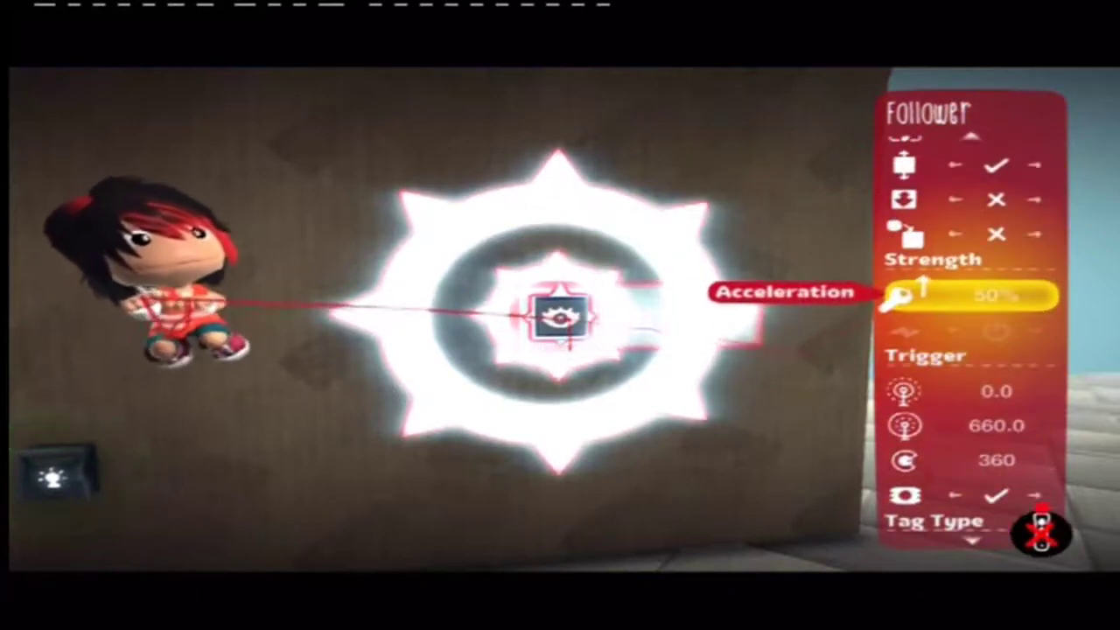
{"action": "key", "text": "Escape"}
{"action": "key", "text": "Return"}
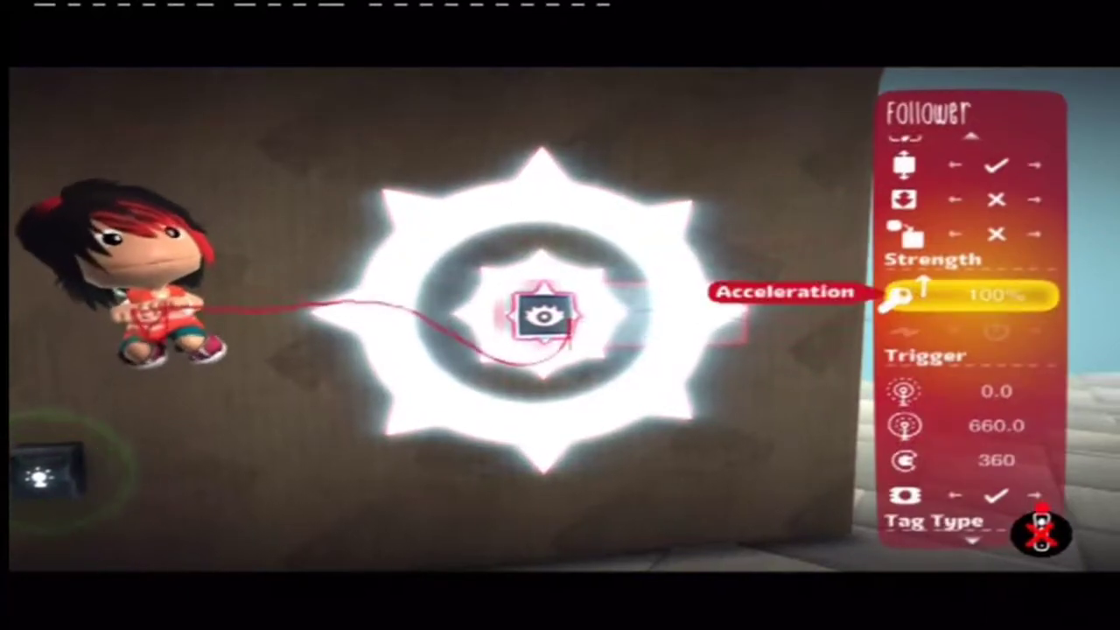
{"action": "key", "text": "Escape"}
{"action": "key", "text": "Return"}
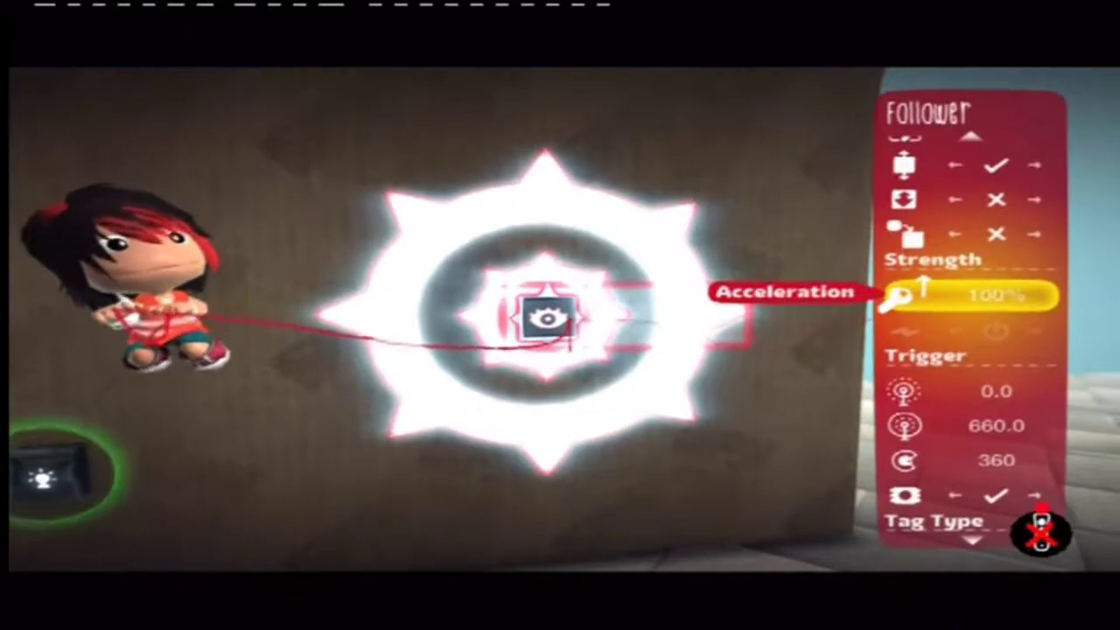
{"action": "key", "text": "Escape"}
{"action": "key", "text": "Return"}
Step: Check the Follower's trigger, tag colour and label settings, leaving them as they are
{"action": "key", "text": "Down"}
{"action": "key", "text": "Down"}
{"action": "key", "text": "Down"}
{"action": "key", "text": "Down"}
{"action": "key", "text": "Down"}
{"action": "key", "text": "Down"}
{"action": "key", "text": "Down"}
{"action": "key", "text": "Down"}
{"action": "key", "text": "Down"}
{"action": "key", "text": "Down"}
{"action": "key", "text": "Down"}
{"action": "key", "text": "Down"}
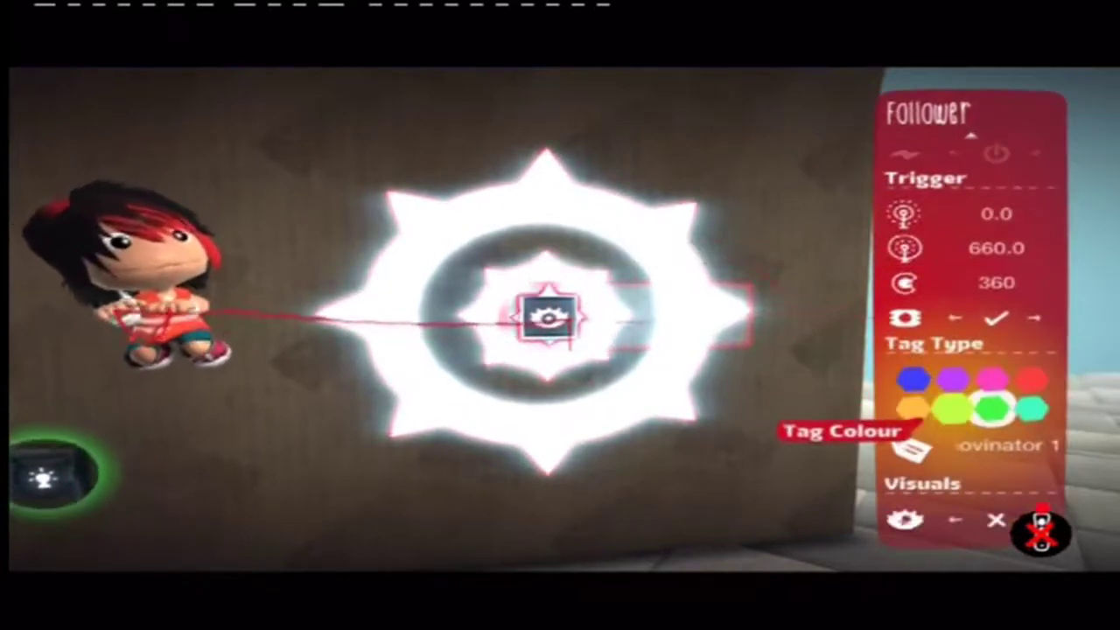
{"action": "key", "text": "Down"}
{"action": "key", "text": "Up"}
{"action": "key", "text": "Escape"}
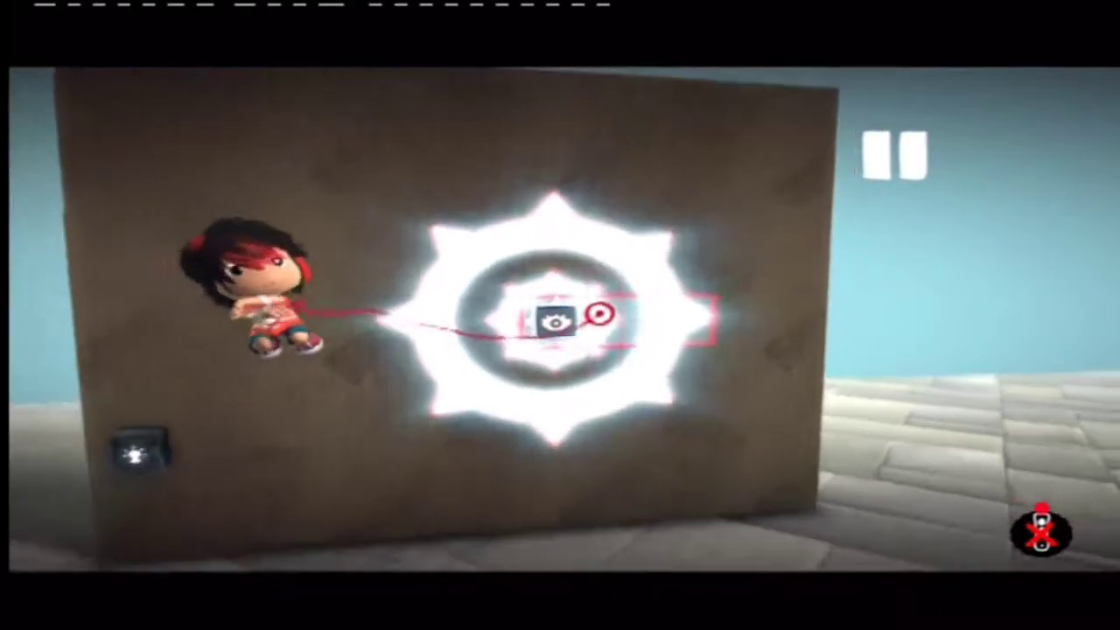
Step: Turn on Preview for the level and set the grid snap to None
{"action": "key", "text": "Escape"}
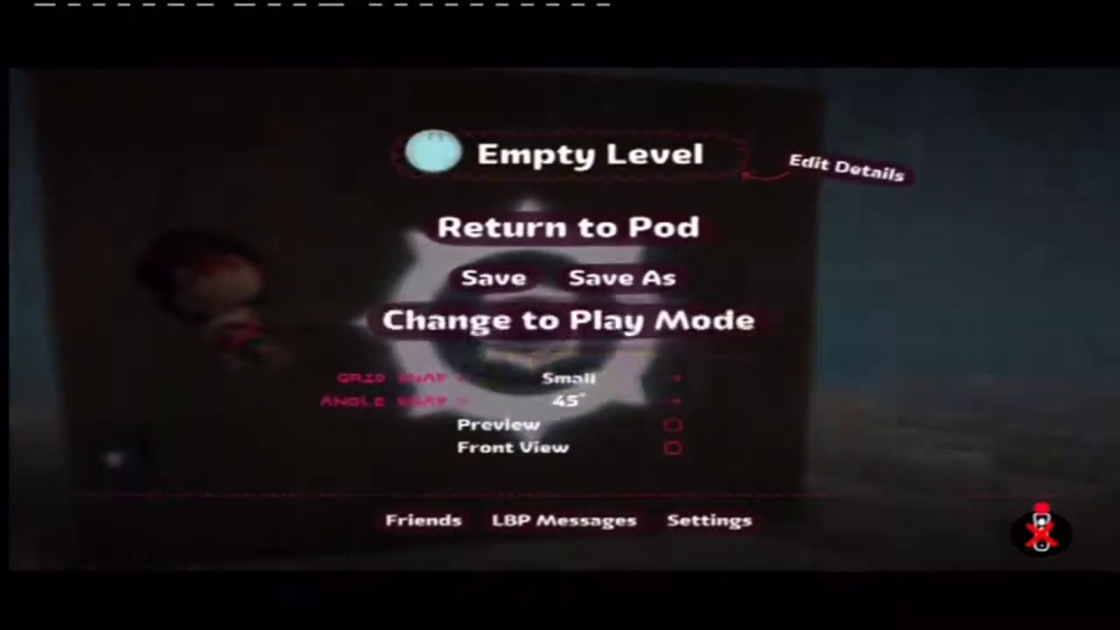
{"action": "key", "text": "Escape"}
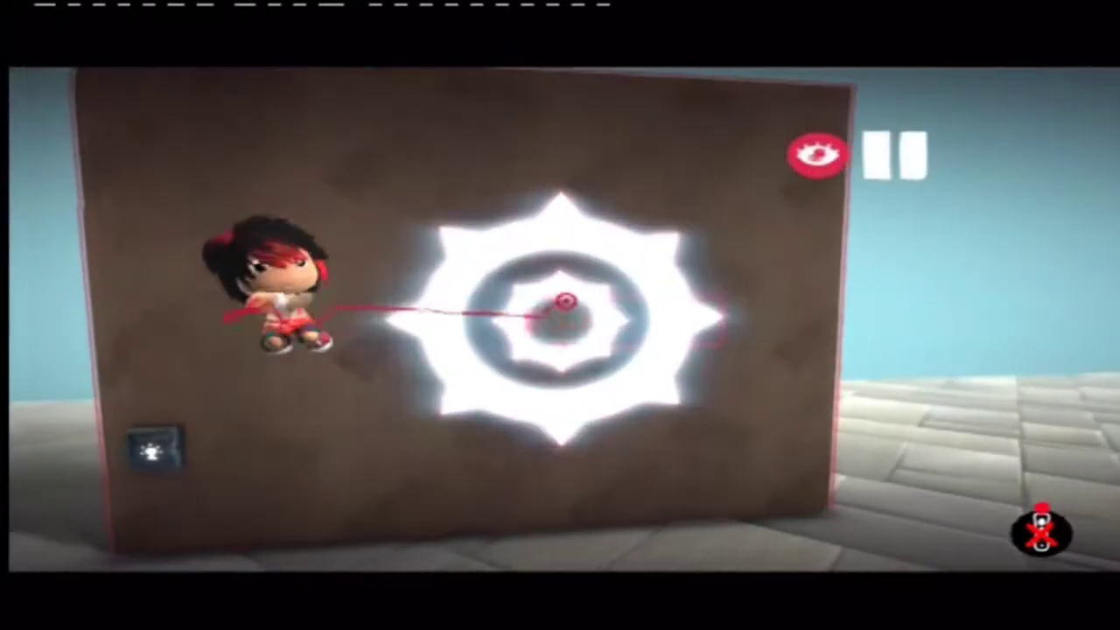
{"action": "key", "text": "space"}
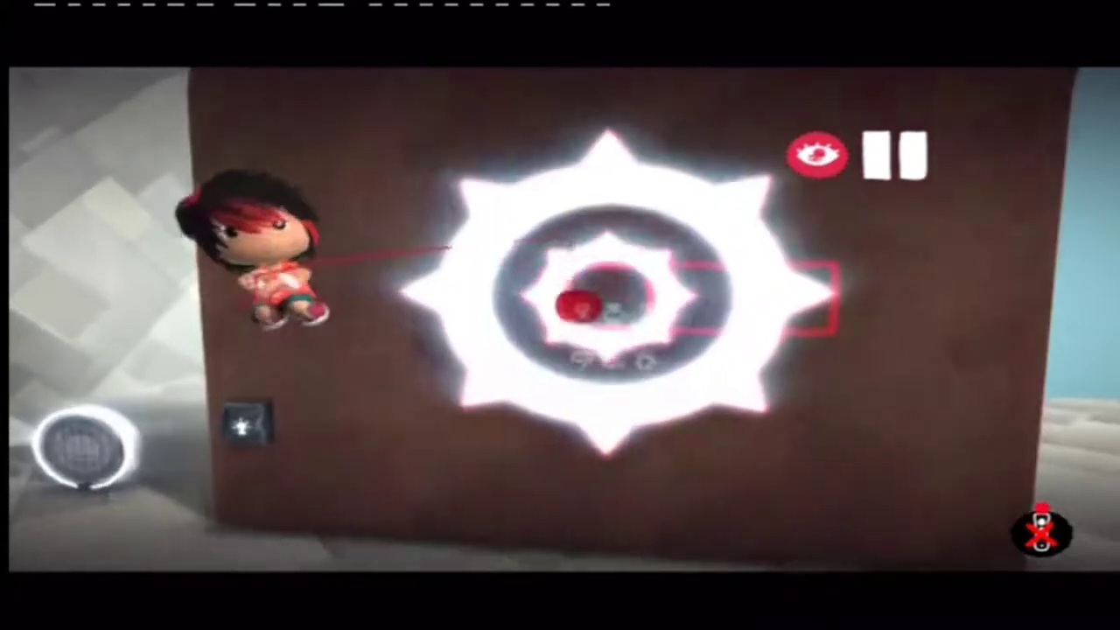
{"action": "key", "text": "Return"}
{"action": "key", "text": "Down"}
{"action": "key", "text": "Down"}
{"action": "key", "text": "Right"}
{"action": "key", "text": "Right"}
{"action": "key", "text": "Right"}
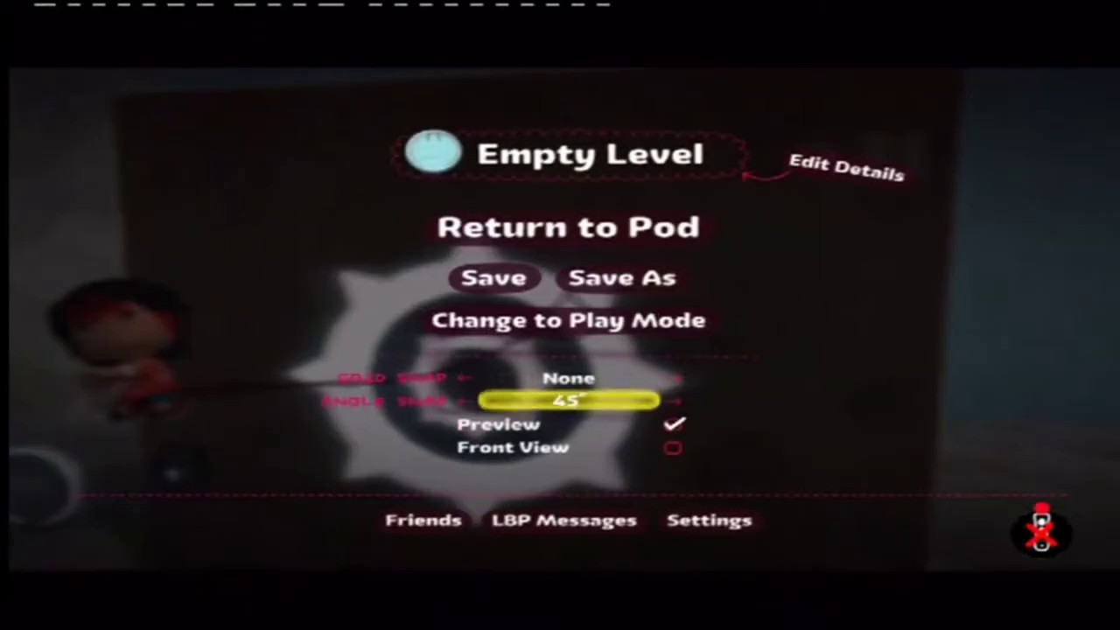
Step: Set the Rotator's acceleration and deceleration to 100% and its rotation speed to -30
{"action": "key", "text": "Escape"}
{"action": "key", "text": "Escape"}
{"action": "key", "text": "Right"}
{"action": "key", "text": "Escape"}
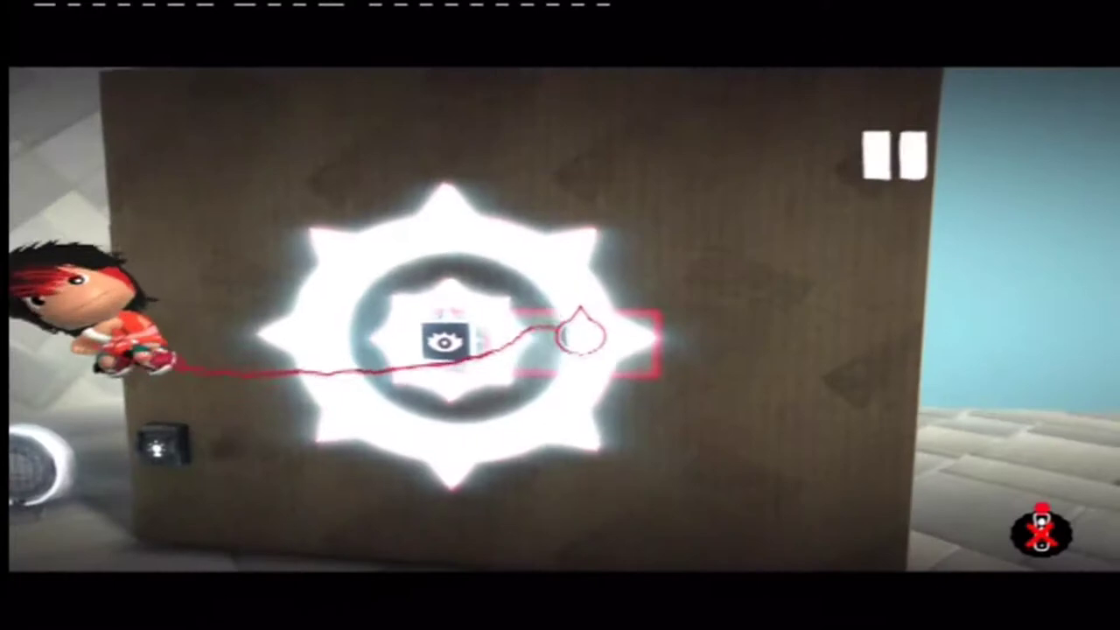
{"action": "left_click", "coordinate": [583, 336]}
{"action": "key", "text": "Down"}
{"action": "key", "text": "Right"}
{"action": "key", "text": "Down"}
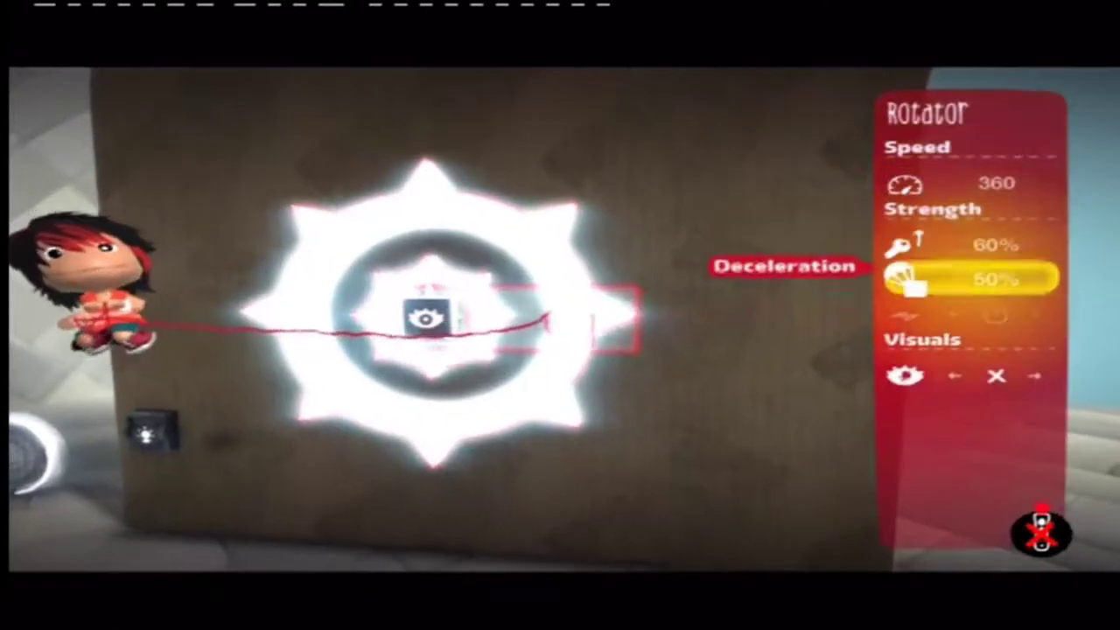
{"action": "key", "text": "Up"}
{"action": "key", "text": "Up"}
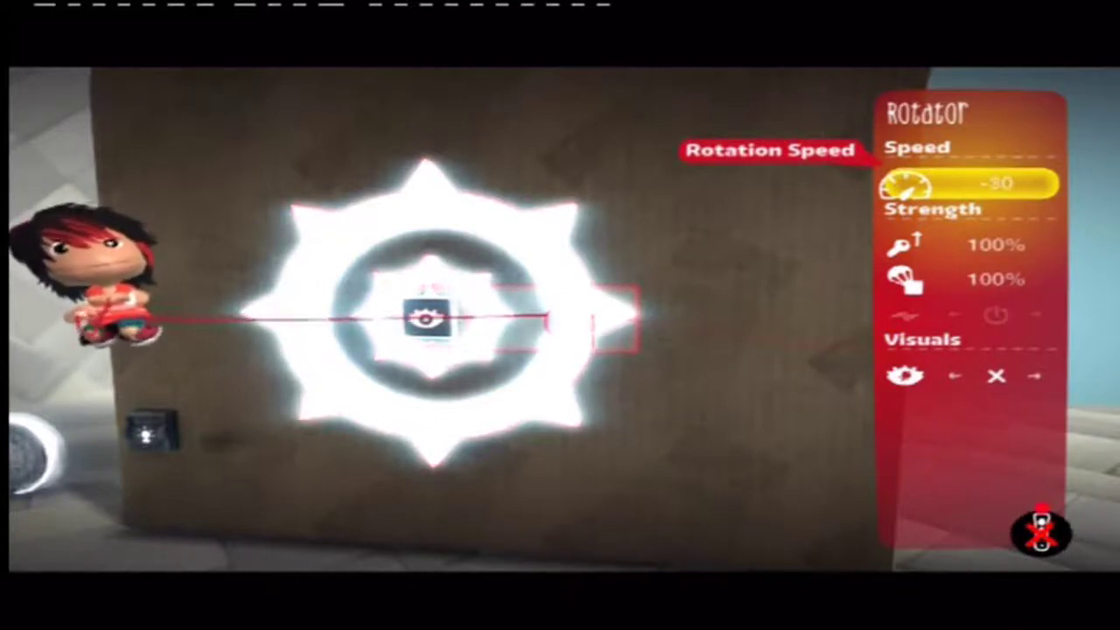
{"action": "key", "text": "Escape"}
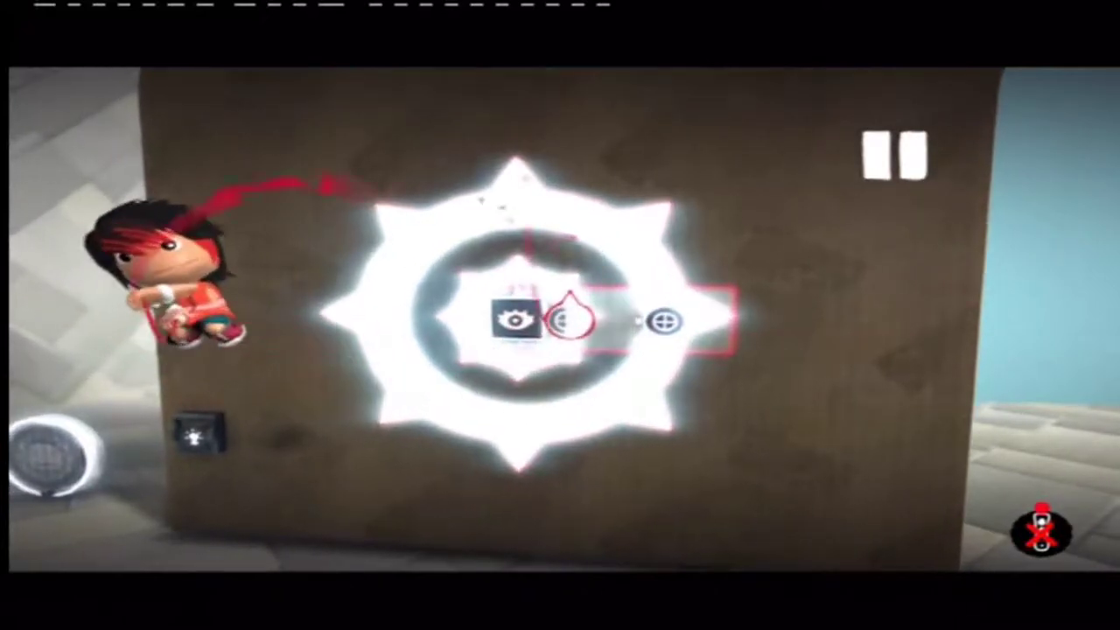
Step: Place a second Rotator next to the microchip in the centre of the rings
{"action": "key", "text": "Return"}
{"action": "key", "text": "Escape"}
{"action": "key", "text": "Return"}
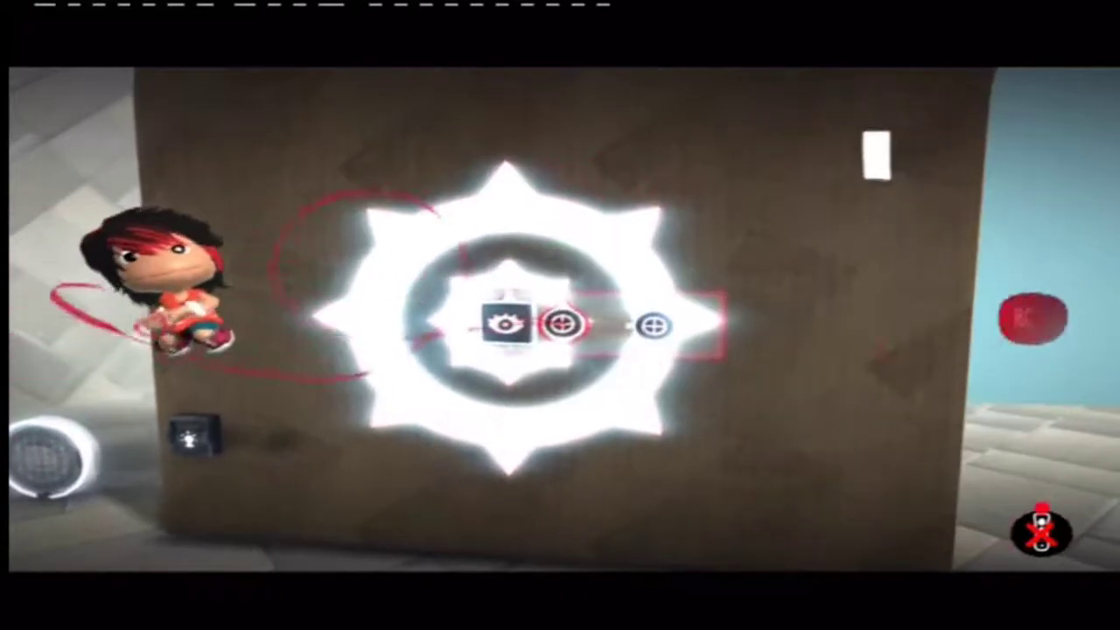
{"action": "key", "text": "Escape"}
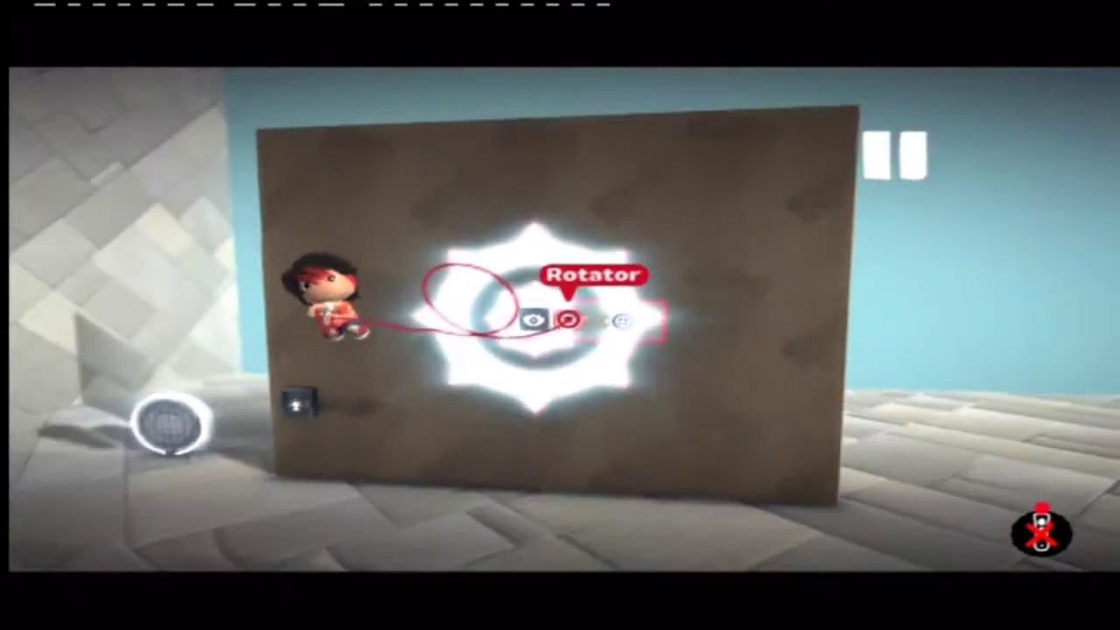
Step: Unpause the level and leave the circuit board to check how the spiked rings rotate
{"action": "key", "text": "Escape"}
{"action": "key", "text": "Down"}
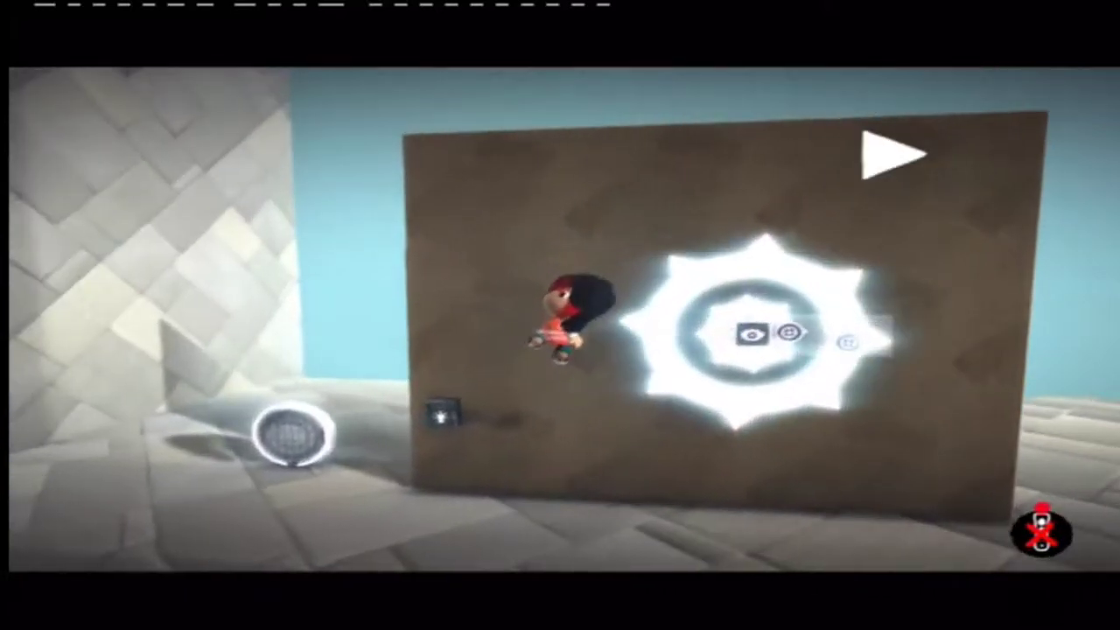
{"action": "key", "text": "Right"}
{"action": "key", "text": "Escape"}
{"action": "key", "text": "Escape"}
{"action": "key", "text": "Left"}
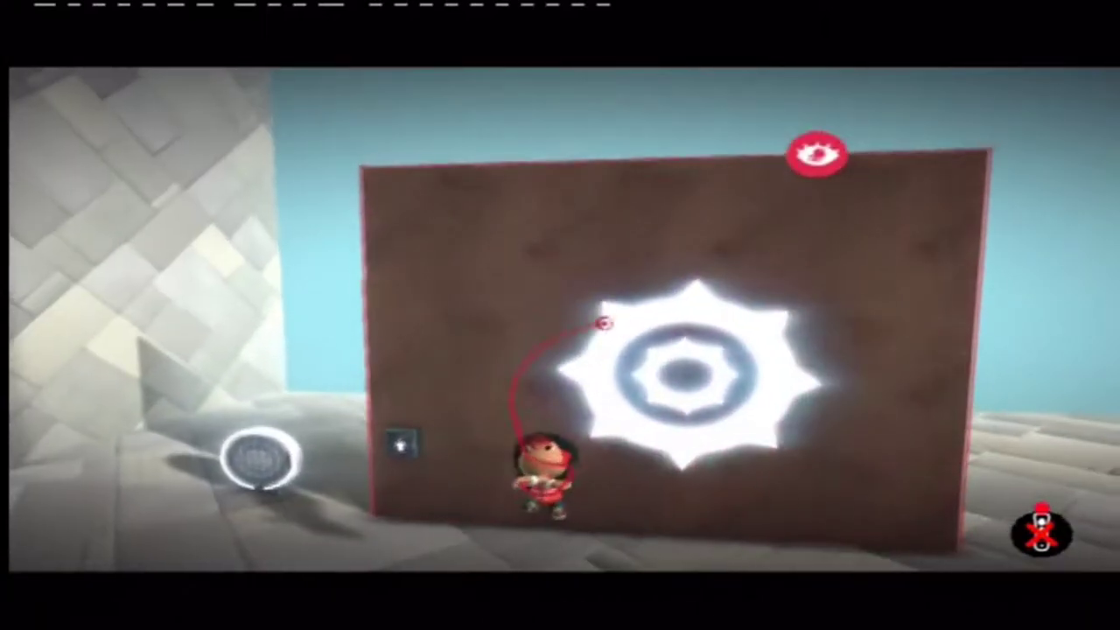
Step: Colour the outer and inner glowing spiked rings red
{"action": "left_click", "coordinate": [575, 321]}
{"action": "key", "text": "Escape"}
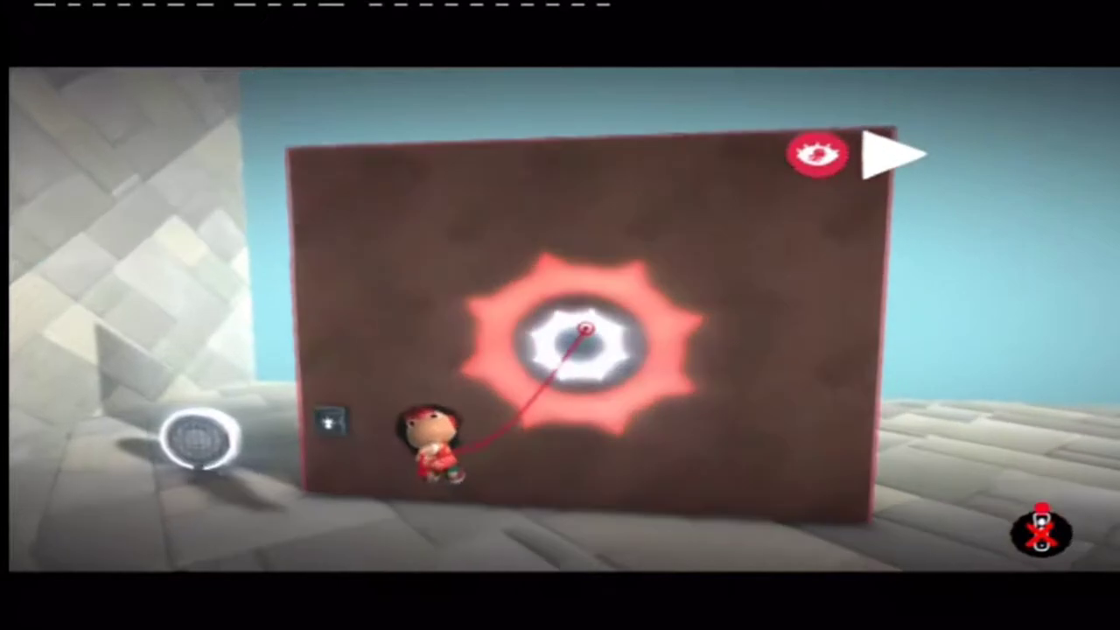
{"action": "left_click", "coordinate": [583, 328]}
{"action": "key", "text": "Escape"}
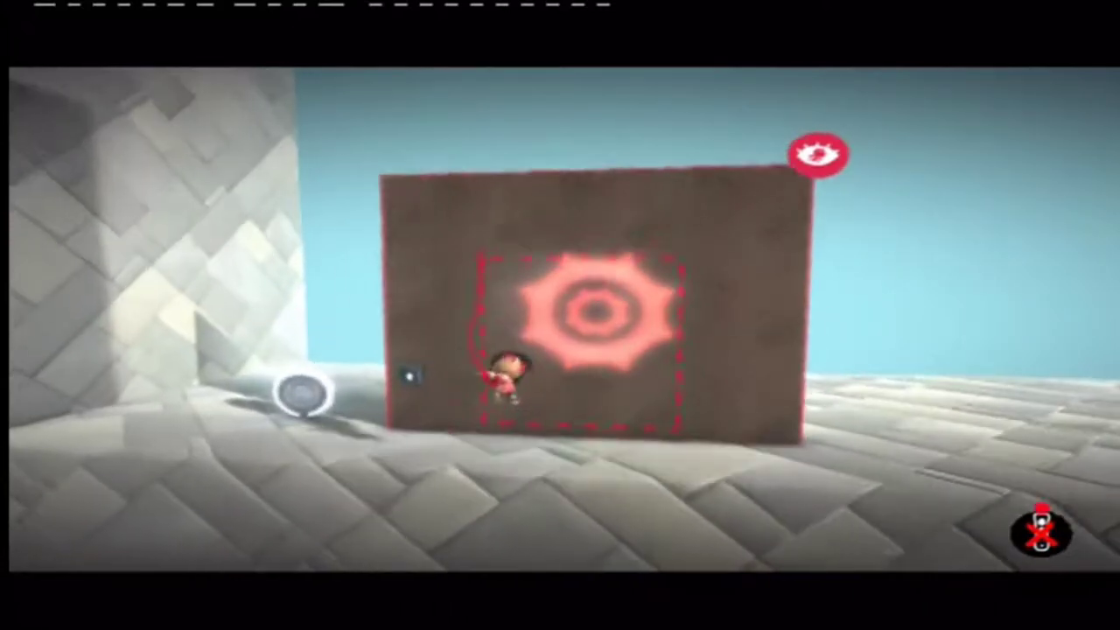
Step: Select both rings together, shrink them and place them on the middle of the brown board
{"action": "key", "text": "Escape"}
{"action": "key", "text": "Escape"}
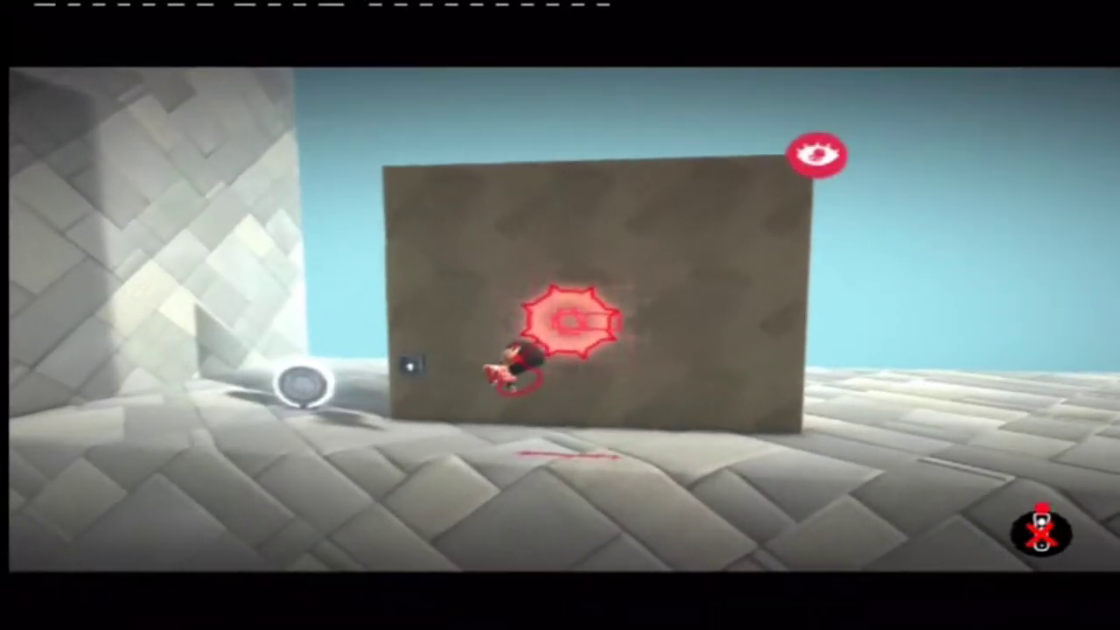
{"action": "key", "text": "Escape"}
{"action": "key", "text": "Escape"}
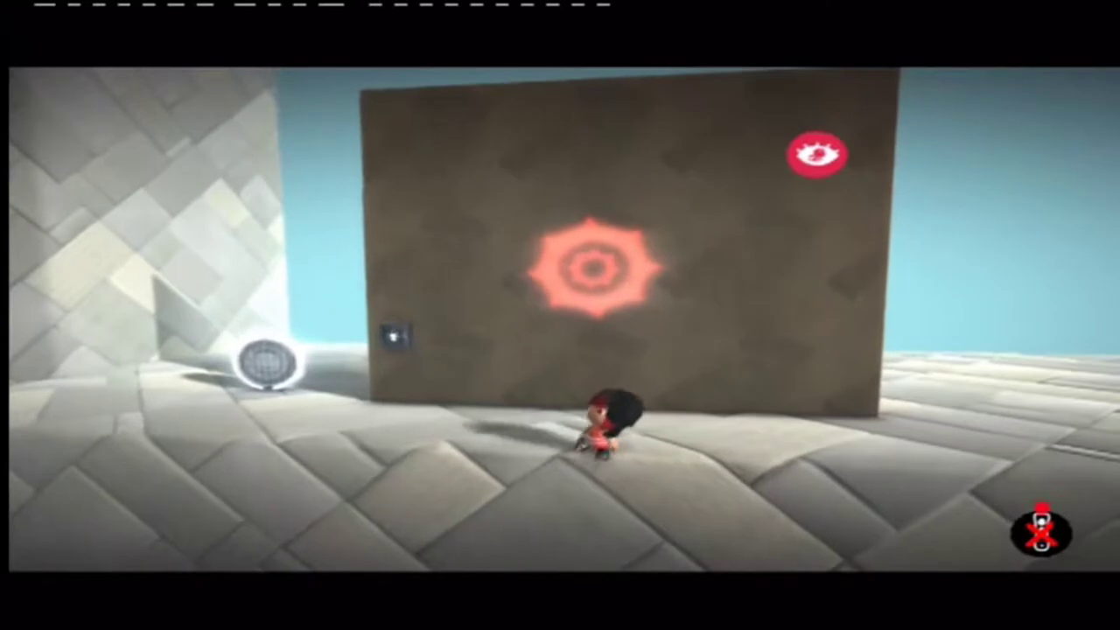
Step: Play the level to test how the rings move, and rewind to before the test
{"action": "key", "text": "Left"}
{"action": "key", "text": "space"}
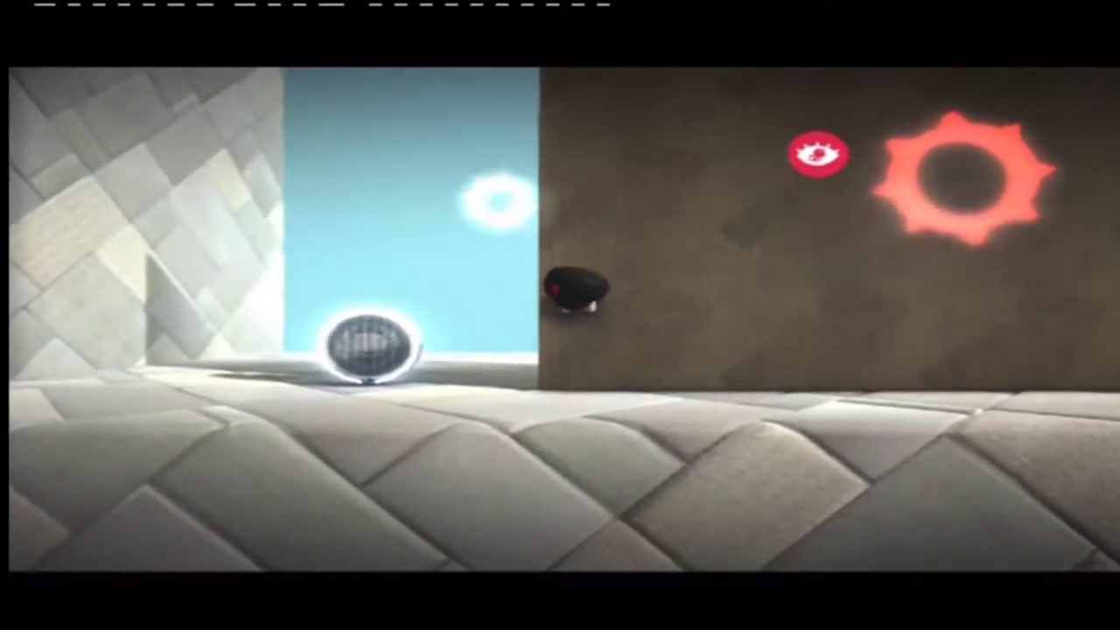
{"action": "key", "text": "ctrl+z"}
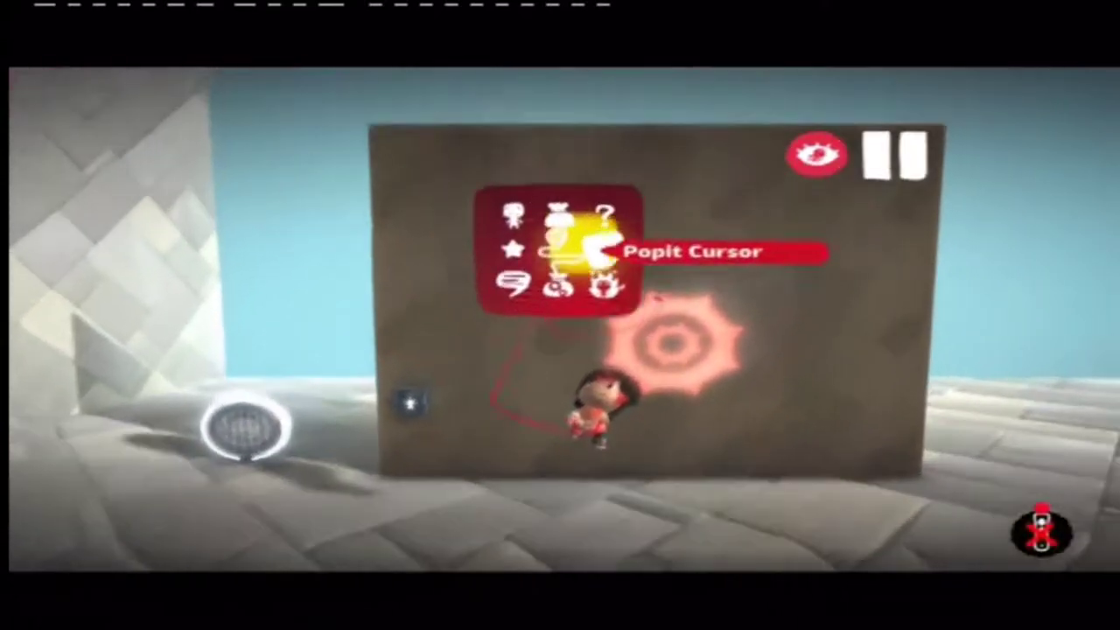
Step: Open the Follower on the rings and review its movement, strength and trigger settings
{"action": "key", "text": "Return"}
{"action": "key", "text": "Escape"}
{"action": "key", "text": "Escape"}
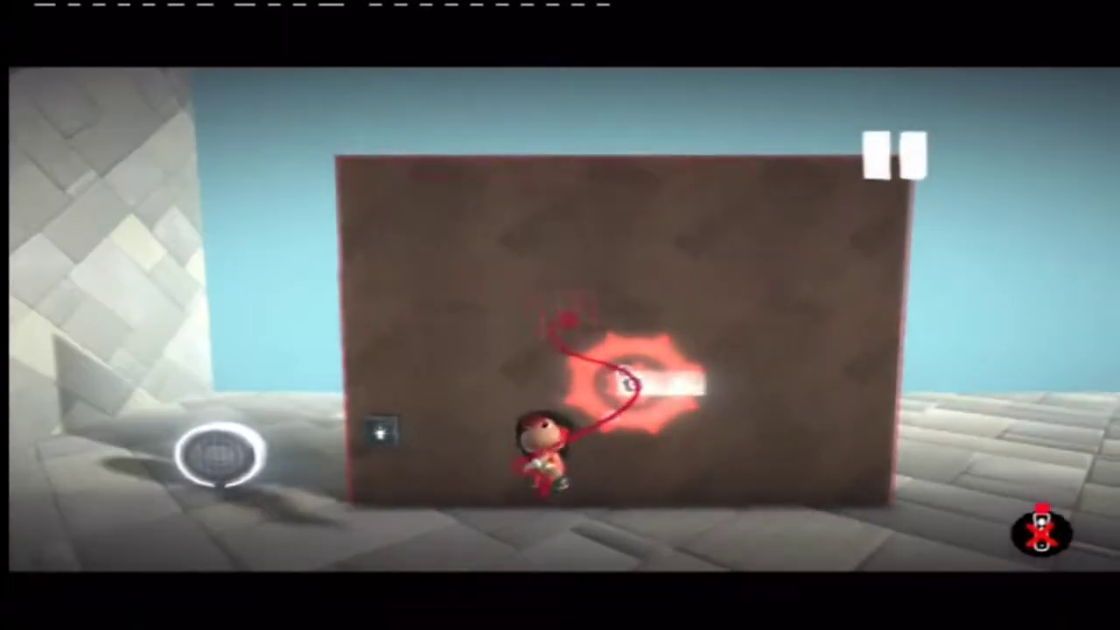
{"action": "left_click", "coordinate": [565, 322]}
{"action": "key", "text": "Down"}
{"action": "key", "text": "Down"}
{"action": "key", "text": "Down"}
{"action": "key", "text": "Down"}
{"action": "key", "text": "Down"}
{"action": "key", "text": "Down"}
{"action": "key", "text": "Down"}
{"action": "key", "text": "Down"}
{"action": "key", "text": "Down"}
{"action": "key", "text": "Down"}
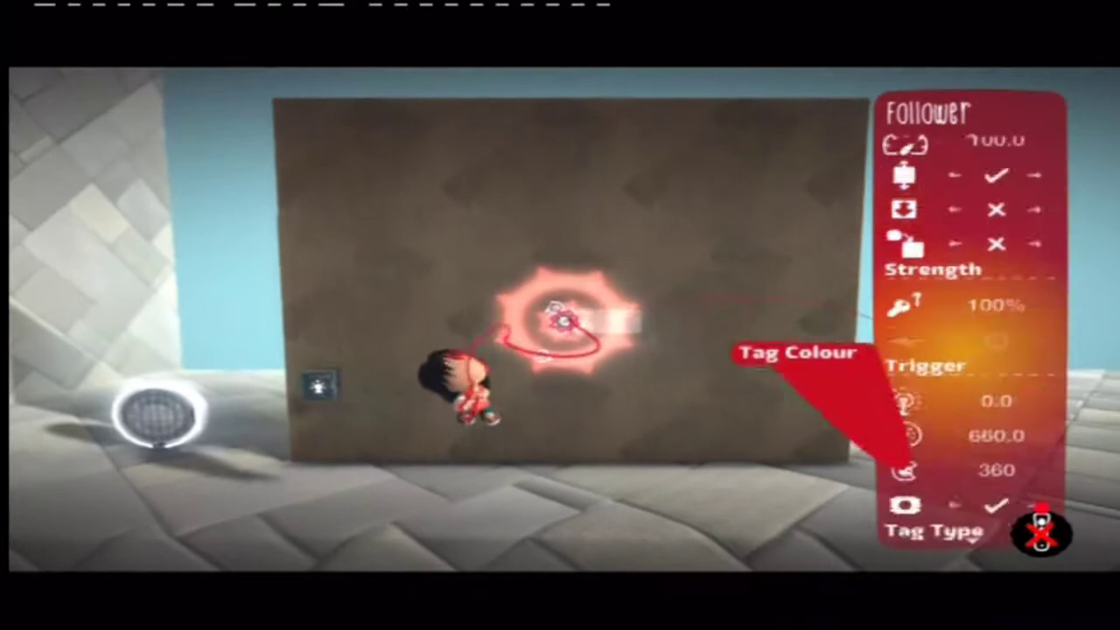
Step: Check the Follower's tag colour and label against the Movinator's tag
{"action": "key", "text": "Escape"}
{"action": "left_click", "coordinate": [544, 357]}
{"action": "key", "text": "Return"}
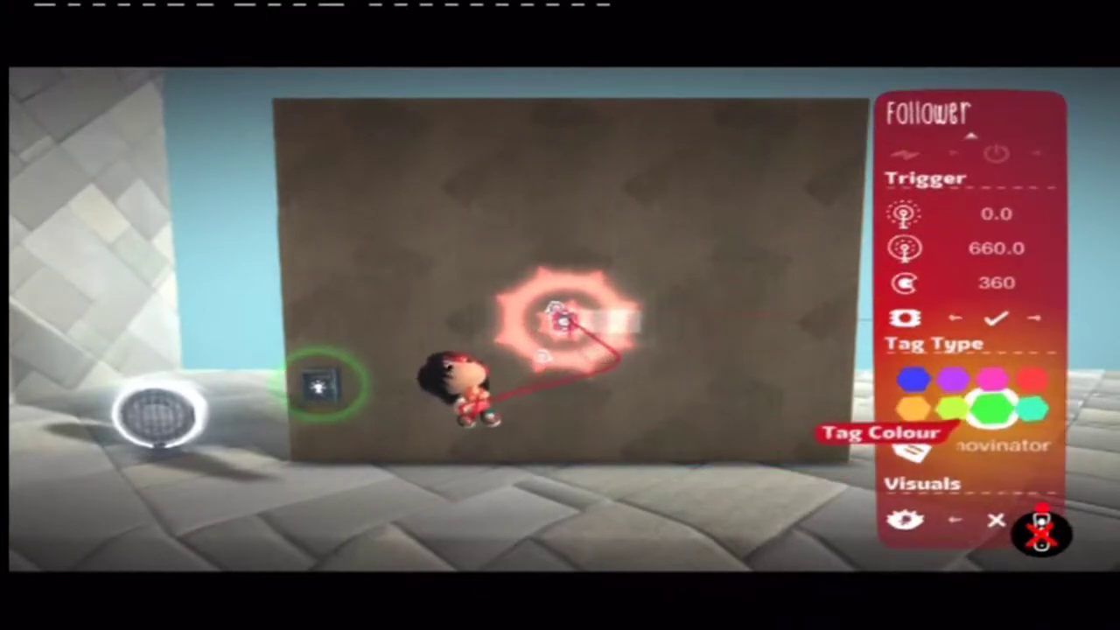
{"action": "key", "text": "Up"}
{"action": "key", "text": "Up"}
{"action": "key", "text": "Up"}
{"action": "key", "text": "Escape"}
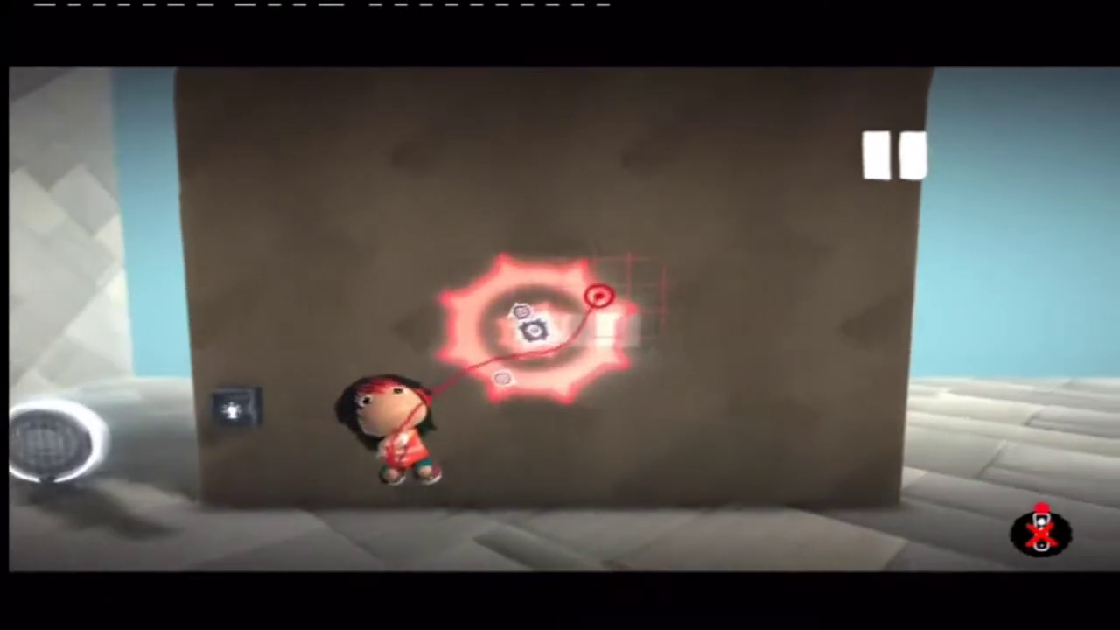
Step: Pick up the outer spiked ring on the brown board
{"action": "left_click", "coordinate": [565, 350]}
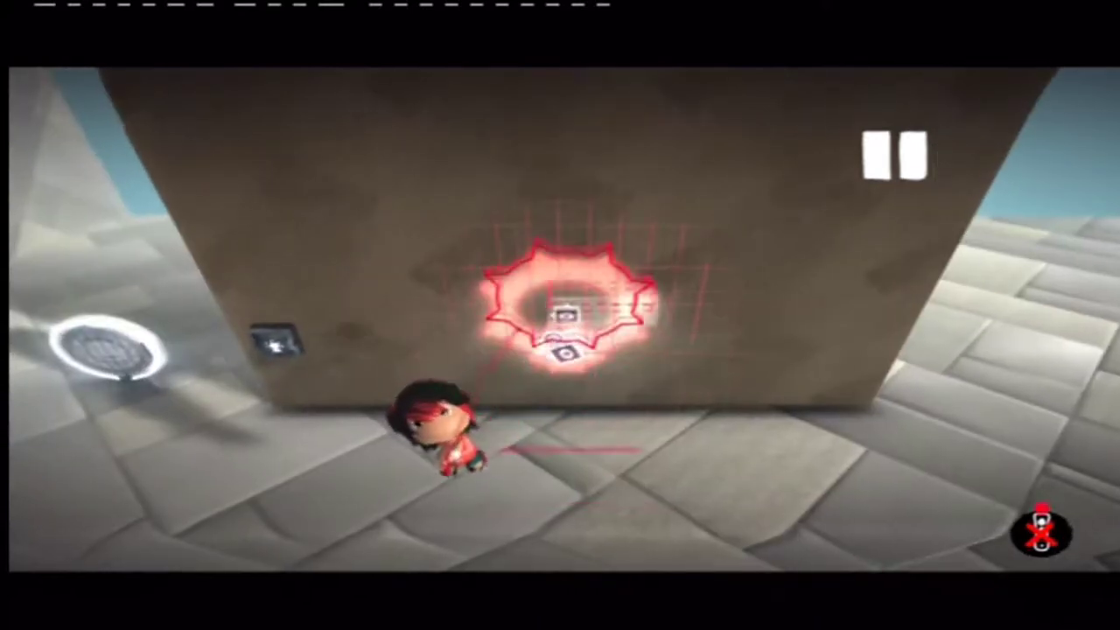